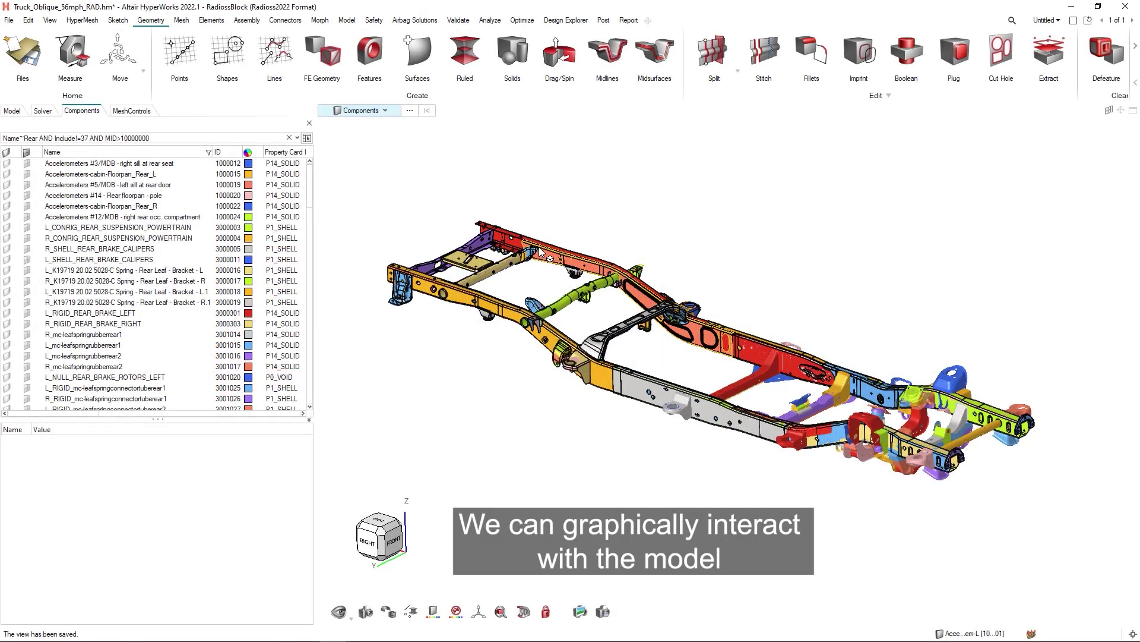
Step: Hide the component K19719 20.05 5247-A Rail - Rear Inr LH in the frame model
{"action": "left_click", "coordinate": [541, 252]}
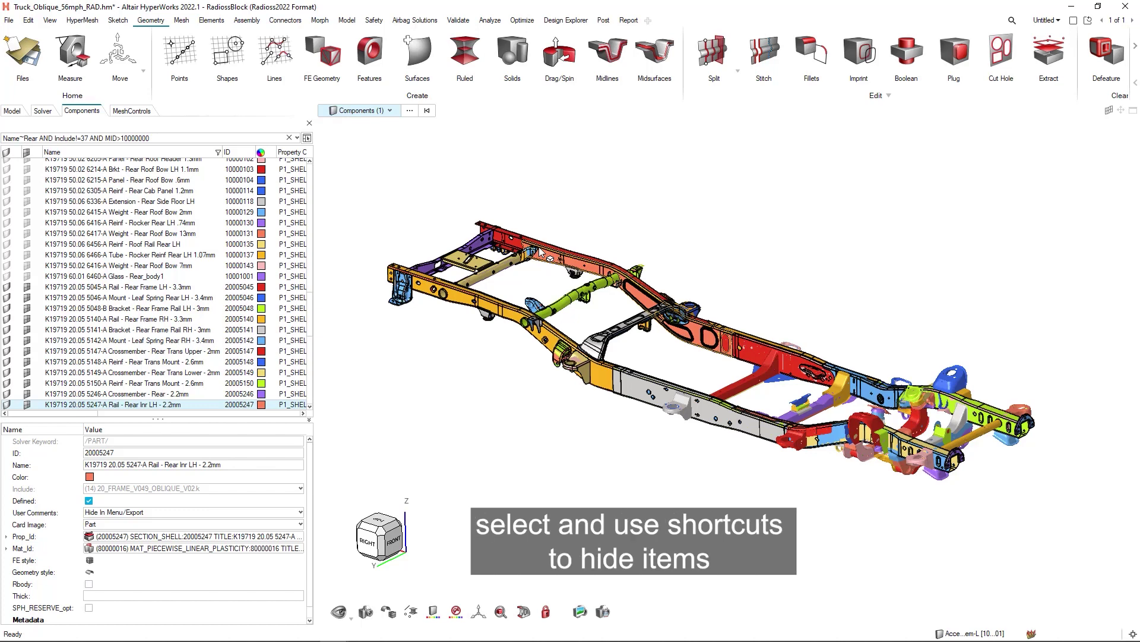
{"action": "key", "text": "h"}
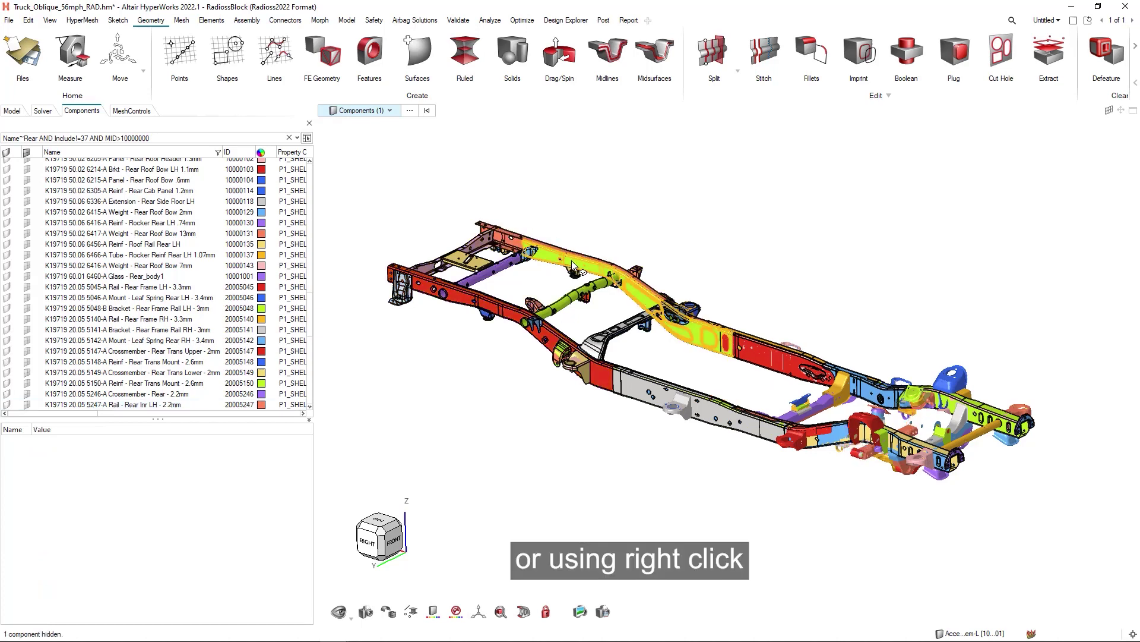
{"action": "right_click", "coordinate": [573, 265]}
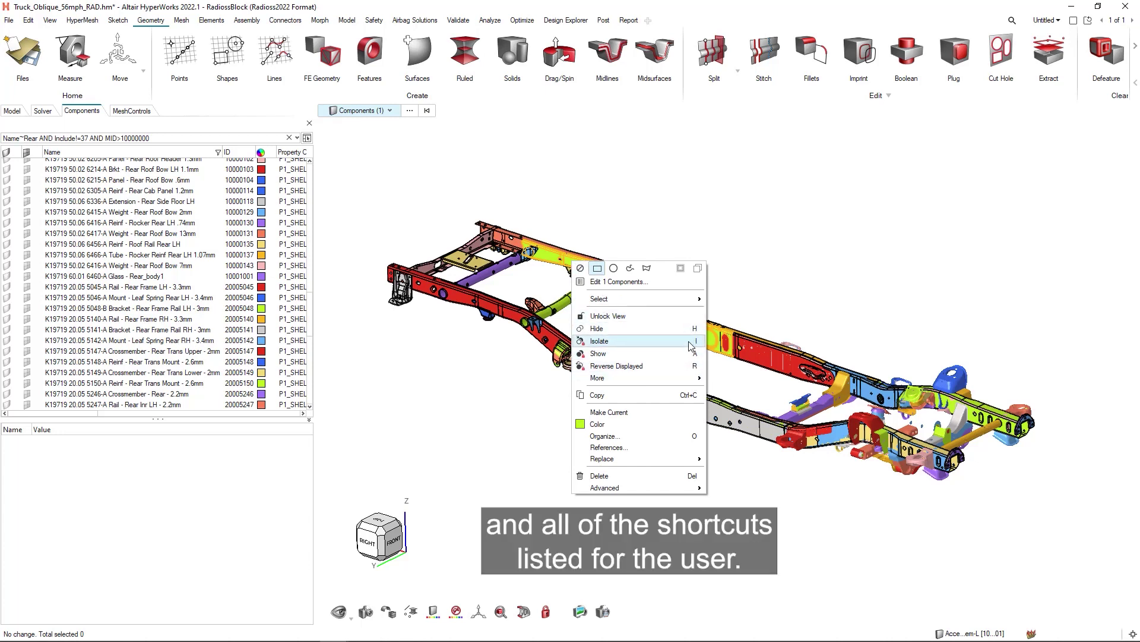
{"action": "left_click", "coordinate": [788, 251]}
{"action": "left_click", "coordinate": [788, 251]}
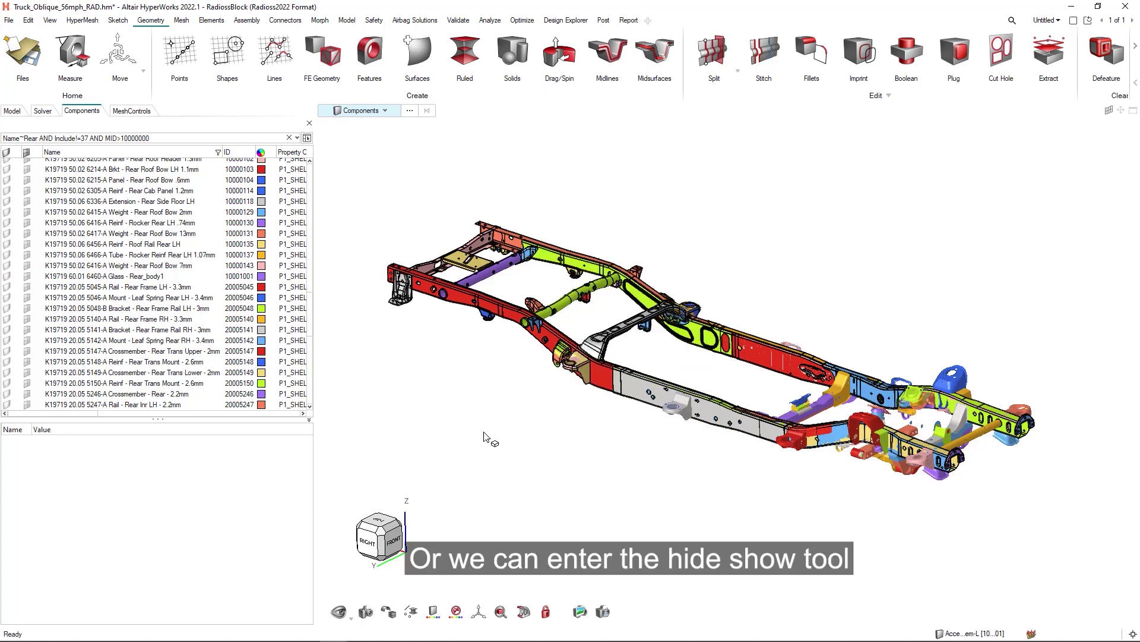
Step: Hide the rear frame rails and the tubular crossmember one by one with the show/hide tool, and show all components again
{"action": "left_click", "coordinate": [340, 616]}
{"action": "left_click", "coordinate": [351, 618]}
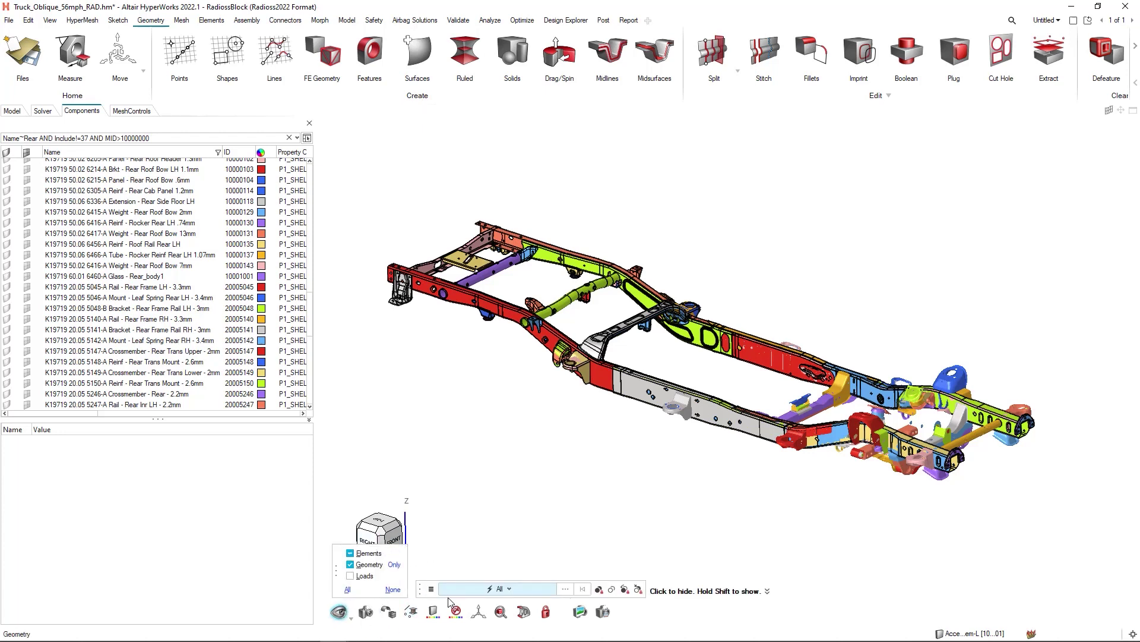
{"action": "left_click", "coordinate": [538, 334]}
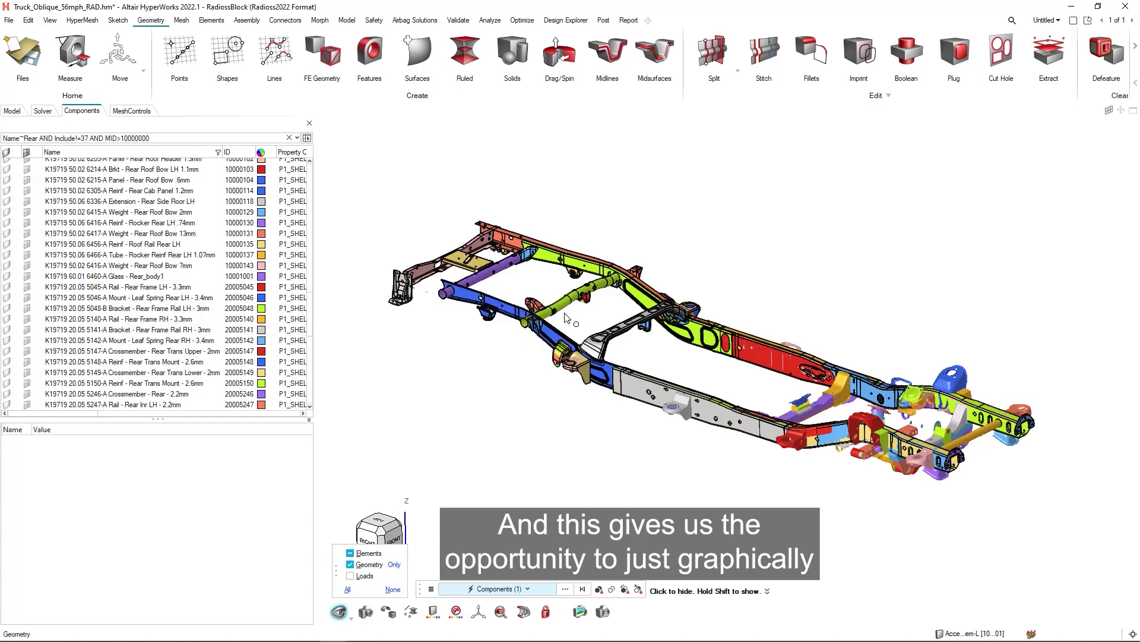
{"action": "left_click", "coordinate": [581, 292]}
{"action": "left_click", "coordinate": [578, 260]}
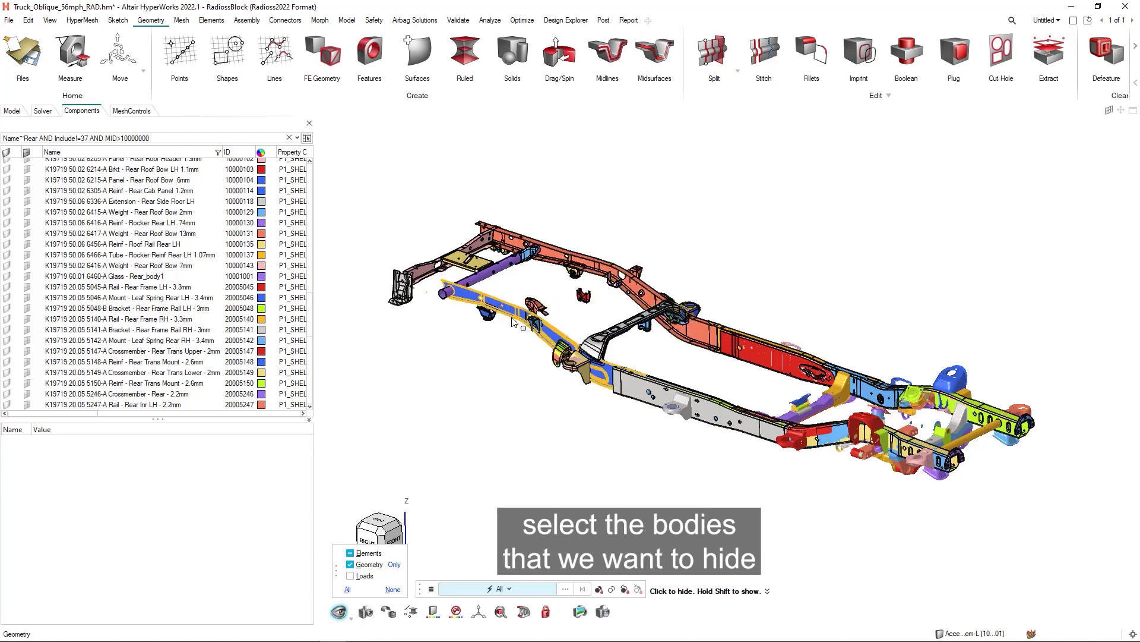
{"action": "left_click", "coordinate": [553, 289]}
{"action": "left_click", "coordinate": [553, 254]}
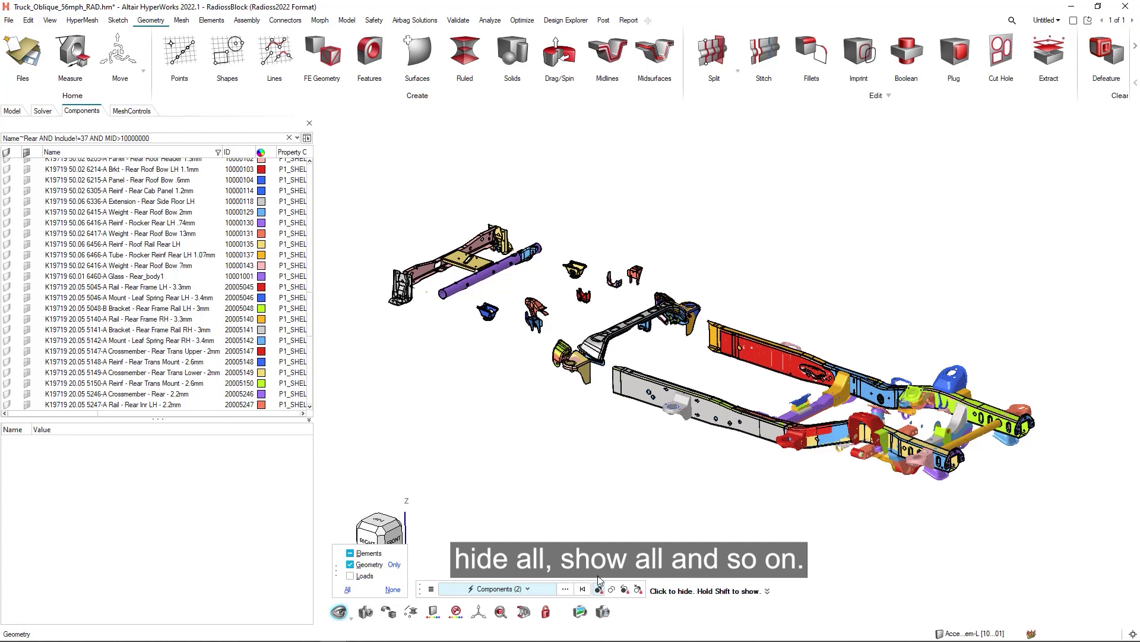
{"action": "key", "text": "a"}
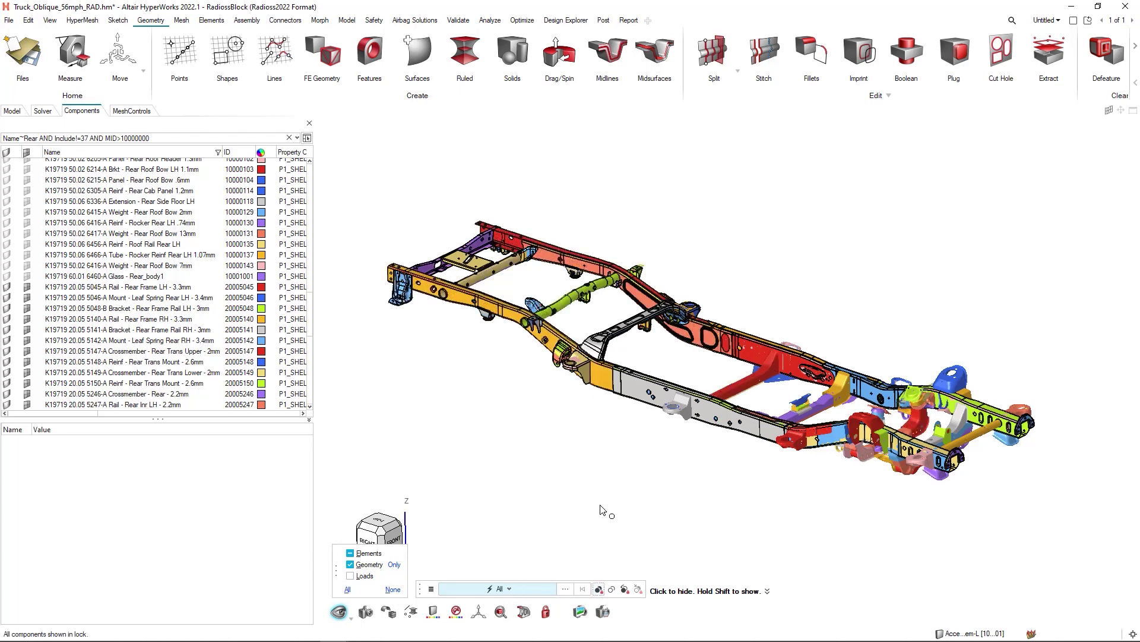
{"action": "key", "text": "Escape"}
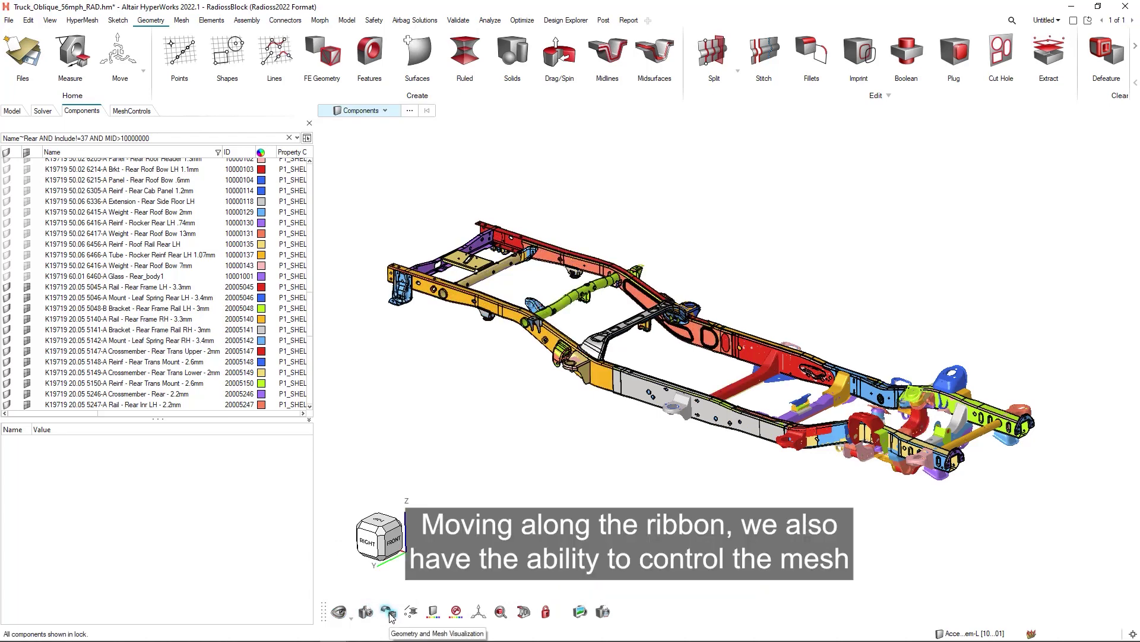
Step: Switch the geometry style near the meshed rail bracket through wireframe, transparent and shaded, and turn the geometry display off
{"action": "right_click_drag", "start_coordinate": [592, 476], "coordinate": [582, 471]}
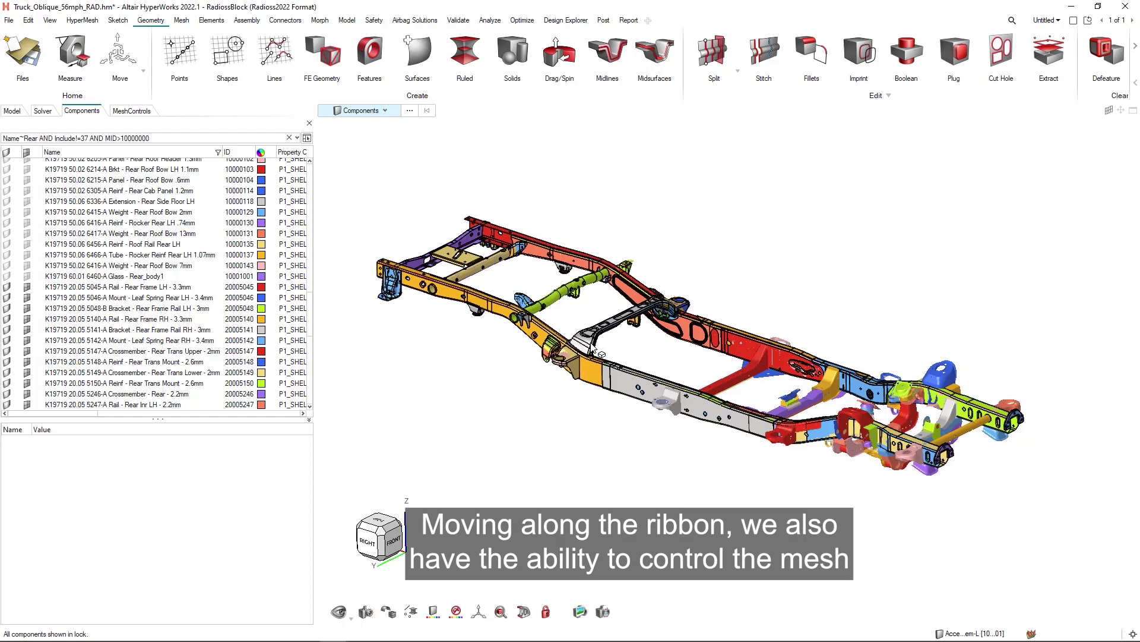
{"action": "scroll", "coordinate": [594, 352], "scroll_direction": "up", "scroll_amount": 10}
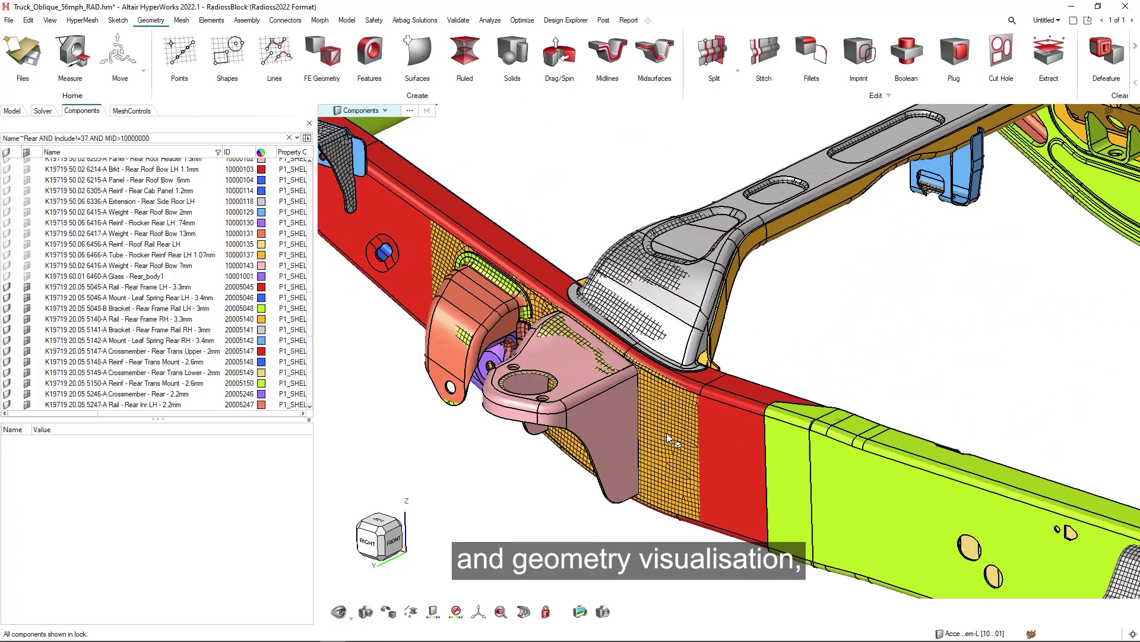
{"action": "middle_click_drag", "start_coordinate": [670, 439], "coordinate": [515, 350]}
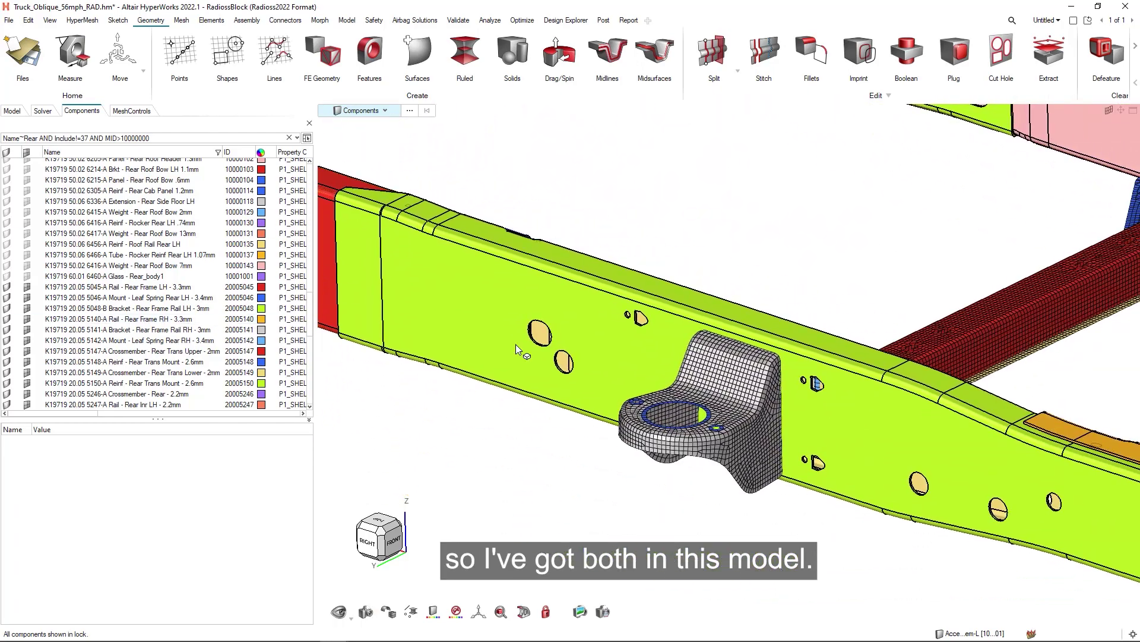
{"action": "right_click_drag", "start_coordinate": [656, 421], "coordinate": [593, 365]}
{"action": "scroll", "coordinate": [594, 365], "scroll_direction": "up", "scroll_amount": 3}
{"action": "right_click_drag", "start_coordinate": [613, 440], "coordinate": [582, 446]}
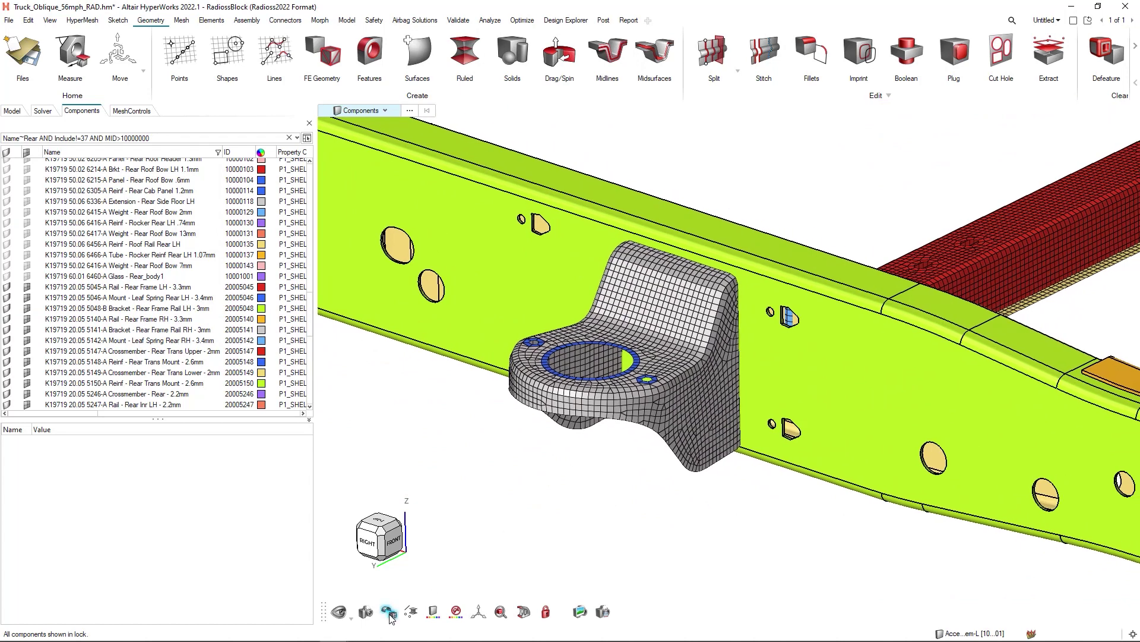
{"action": "left_click", "coordinate": [389, 612]}
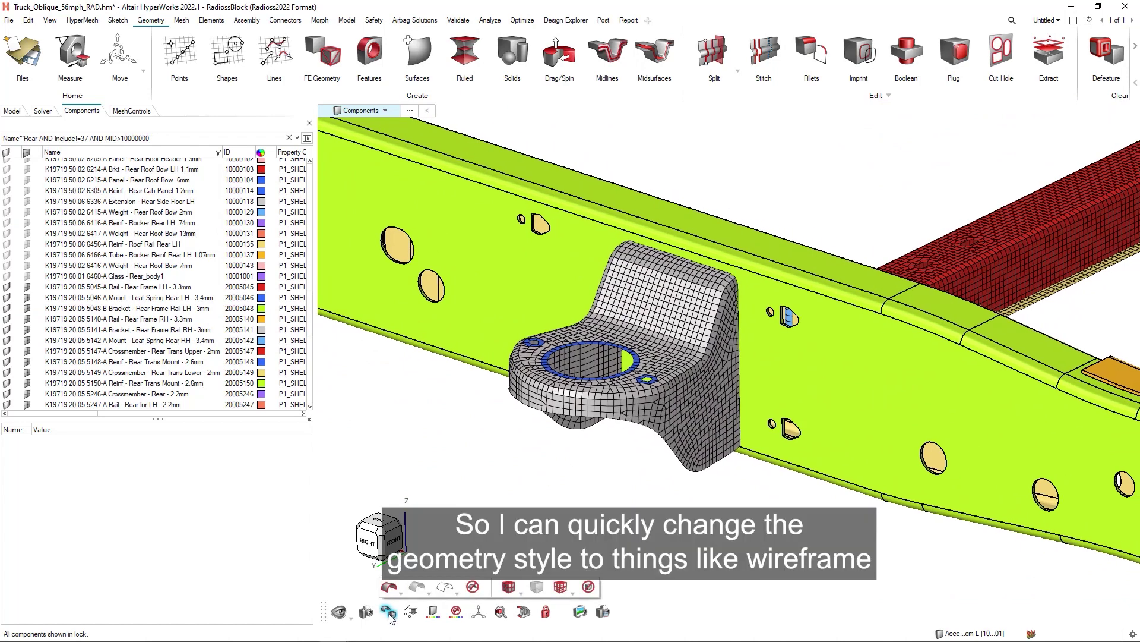
{"action": "left_click", "coordinate": [446, 588]}
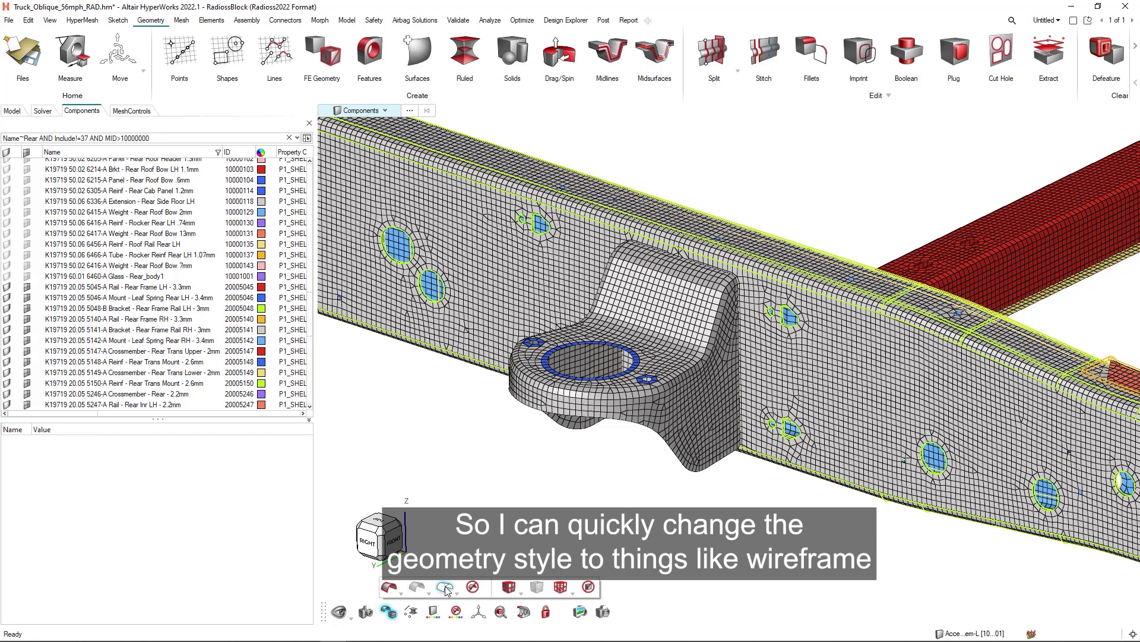
{"action": "left_click", "coordinate": [417, 588]}
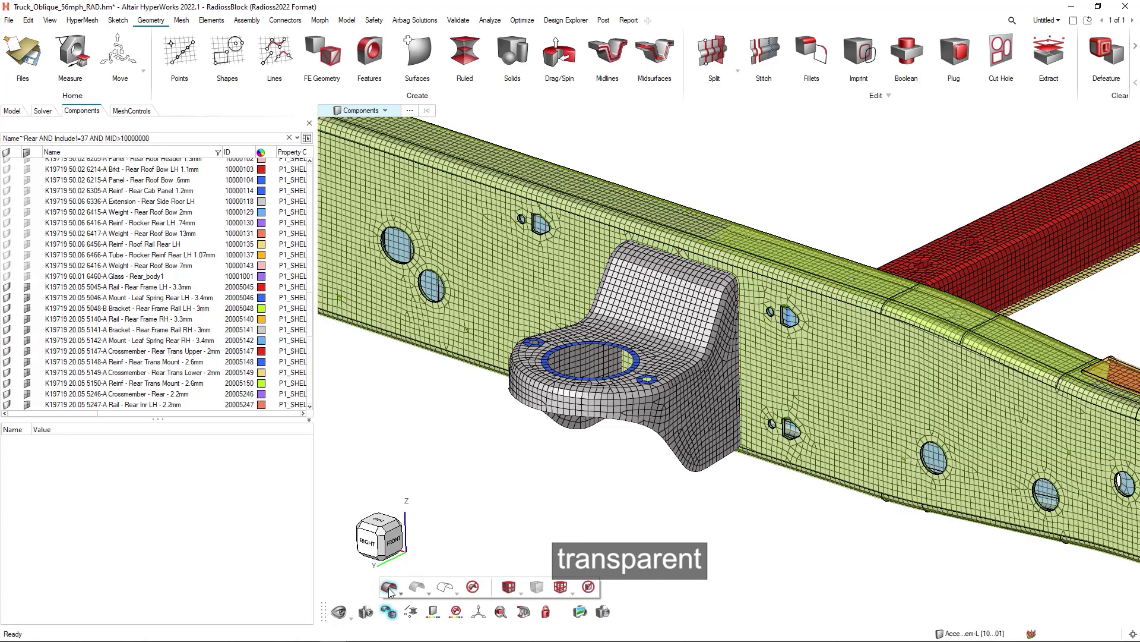
{"action": "left_click", "coordinate": [389, 588]}
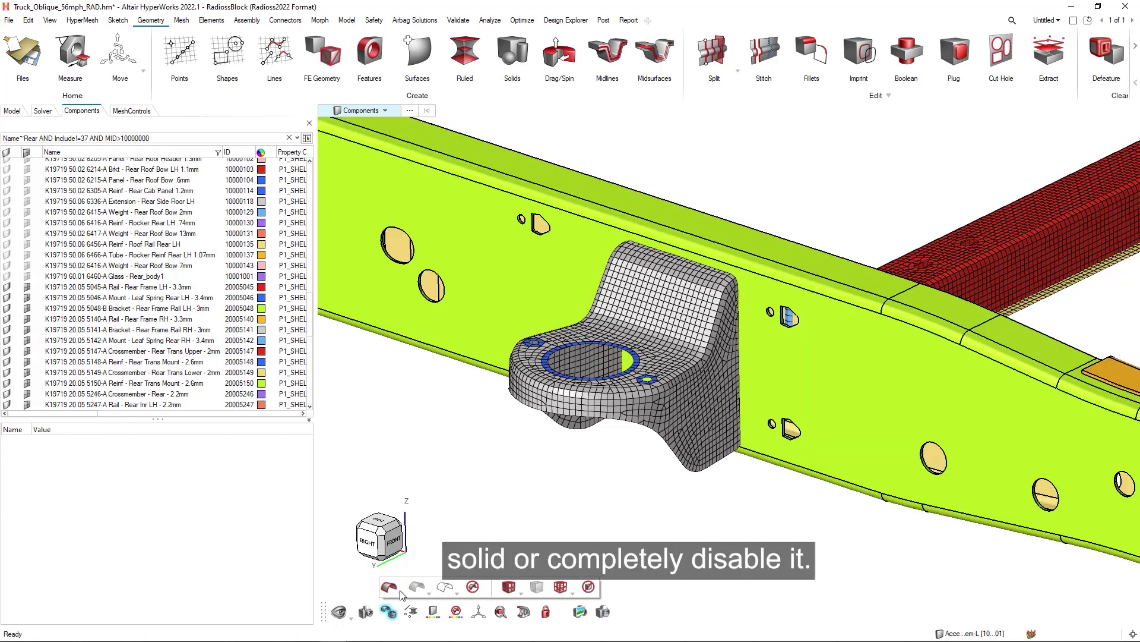
{"action": "left_click", "coordinate": [472, 588]}
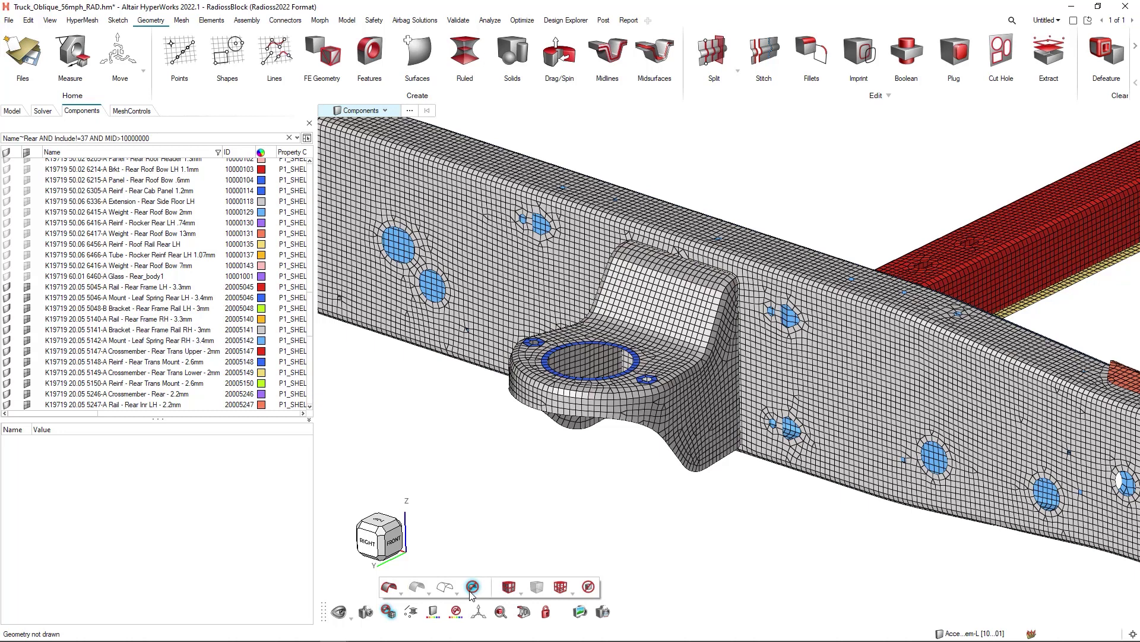
Step: Switch the mesh style through shaded without mesh lines, shaded with mesh lines and wireframe
{"action": "left_click", "coordinate": [512, 594]}
{"action": "left_click", "coordinate": [515, 618]}
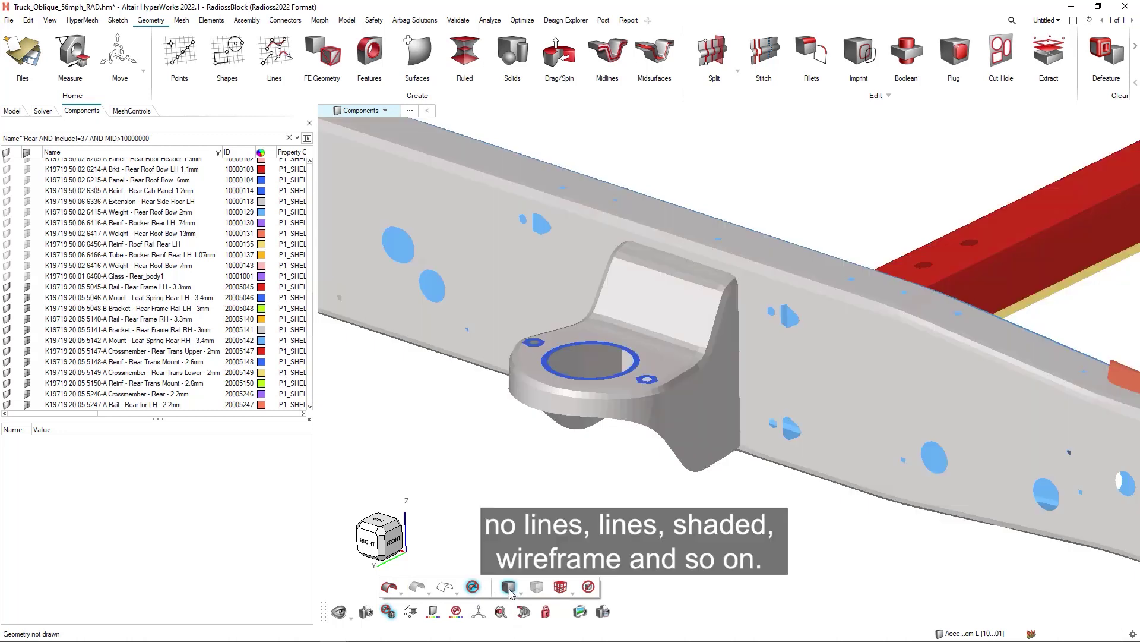
{"action": "left_click", "coordinate": [519, 597]}
{"action": "left_click", "coordinate": [519, 609]}
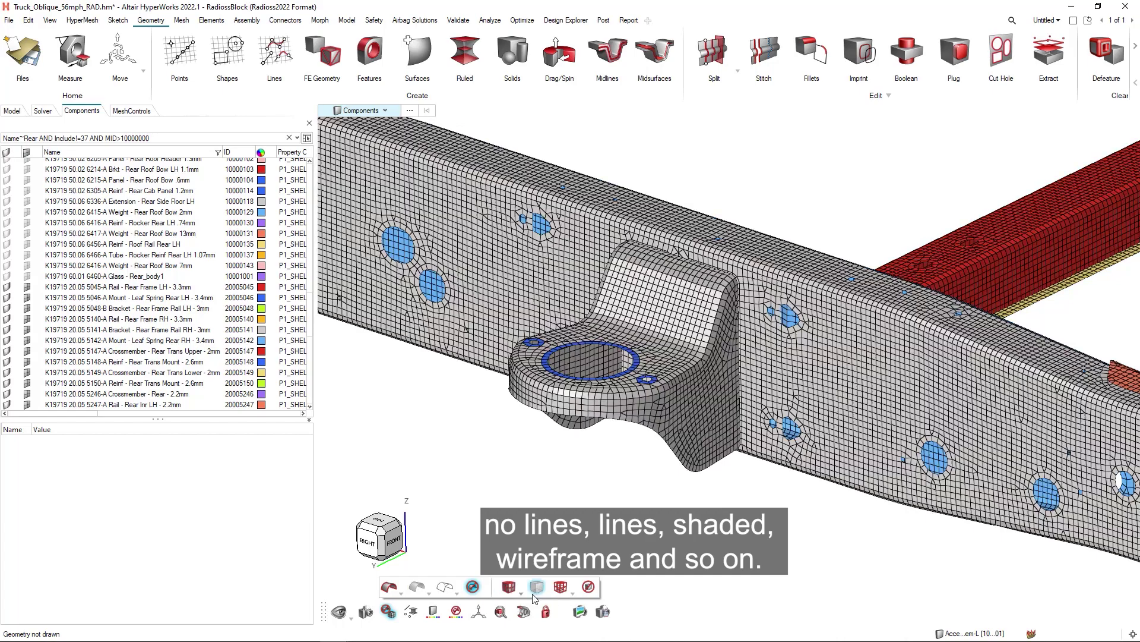
{"action": "left_click", "coordinate": [562, 586]}
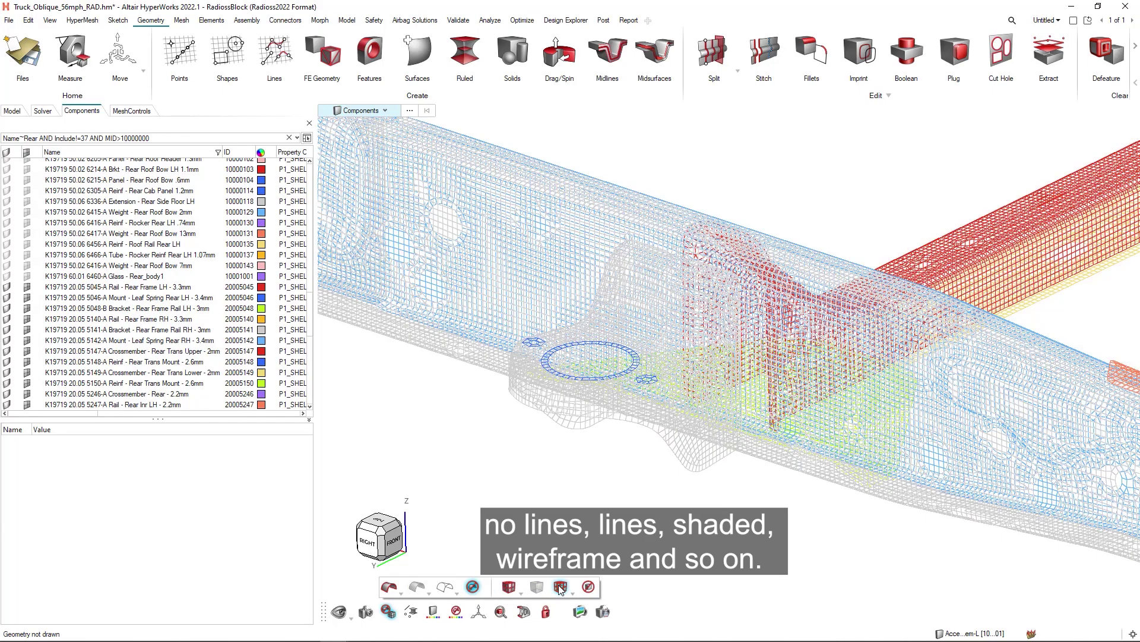
{"action": "left_click", "coordinate": [515, 590]}
Step: Turn the mesh display off, and turn the geometry and mesh displays back on
{"action": "left_click", "coordinate": [589, 588]}
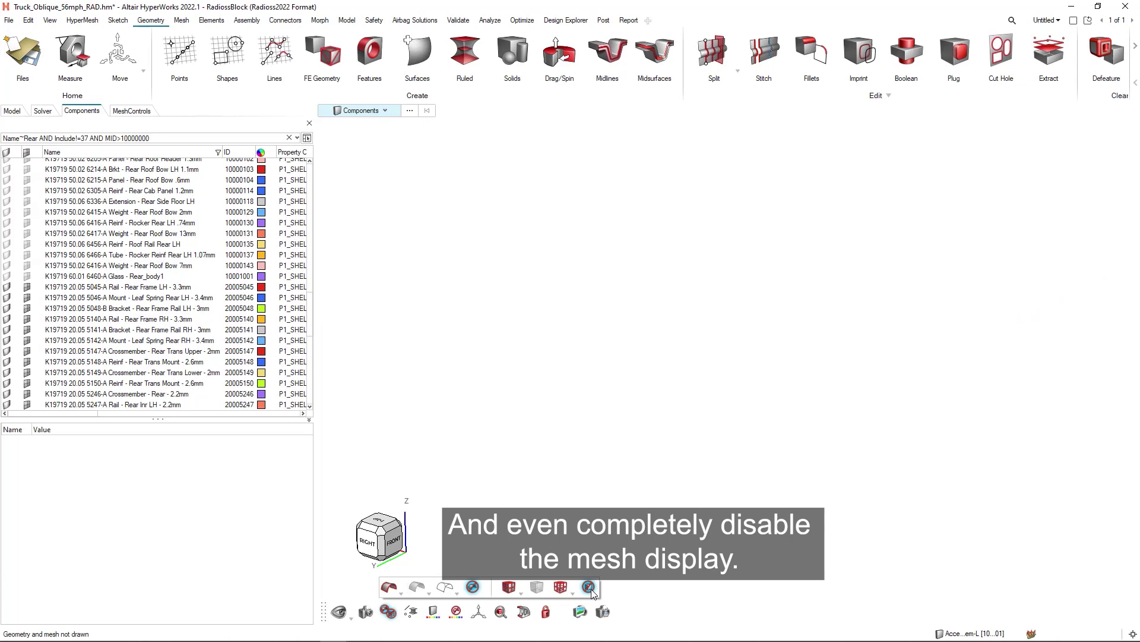
{"action": "left_click", "coordinate": [473, 587]}
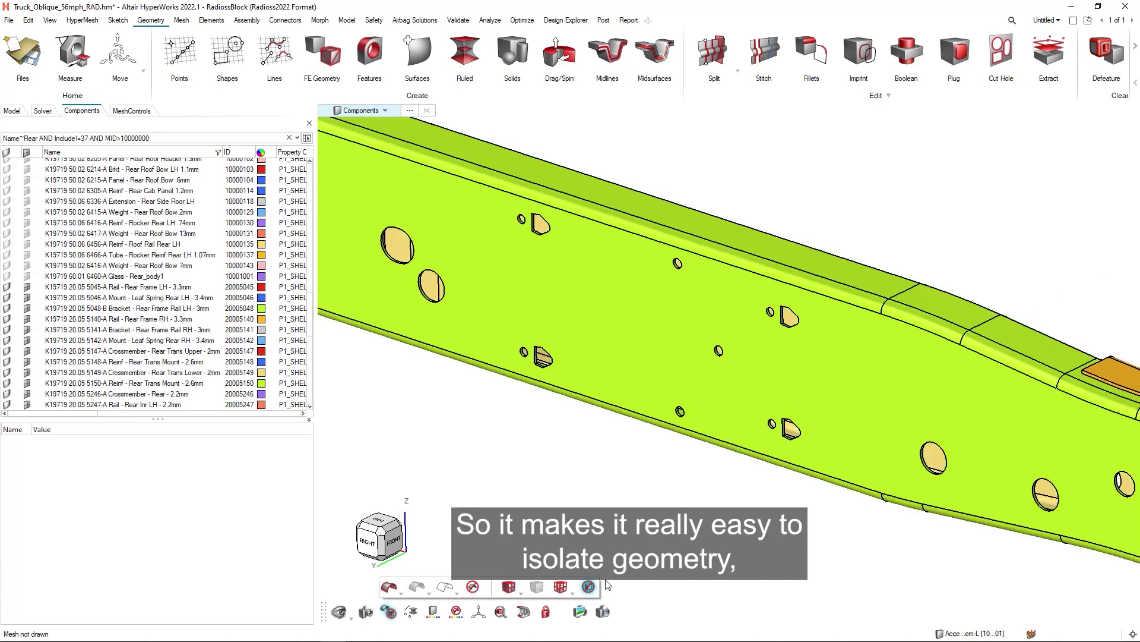
{"action": "left_click", "coordinate": [589, 587]}
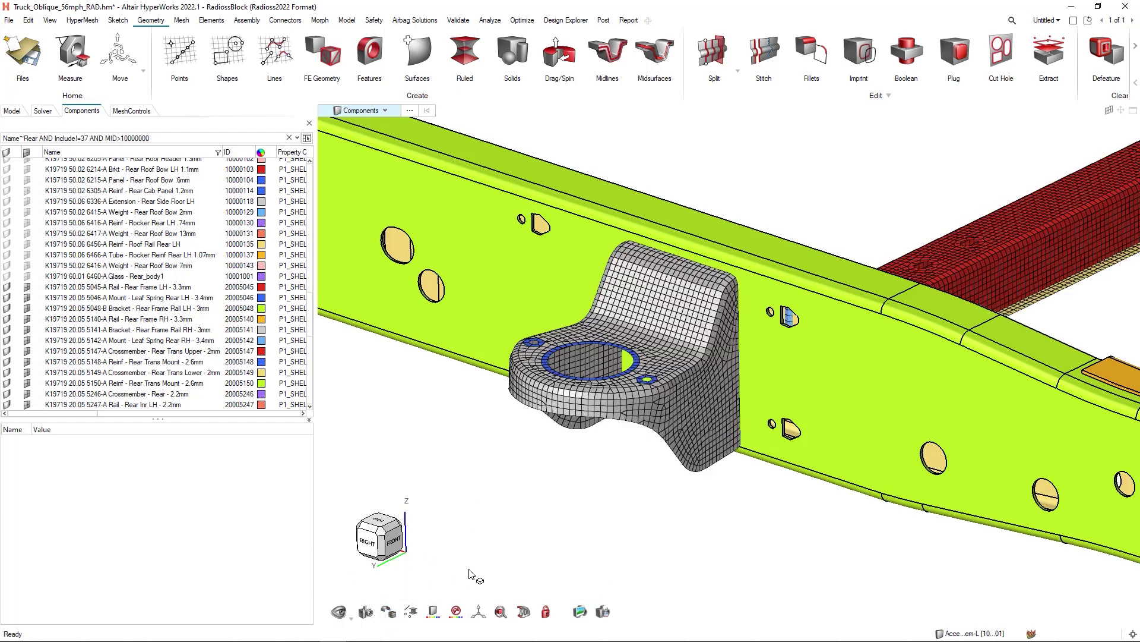
Step: Disable automatic colouring and colour the whole frame model by Material
{"action": "key", "text": "f"}
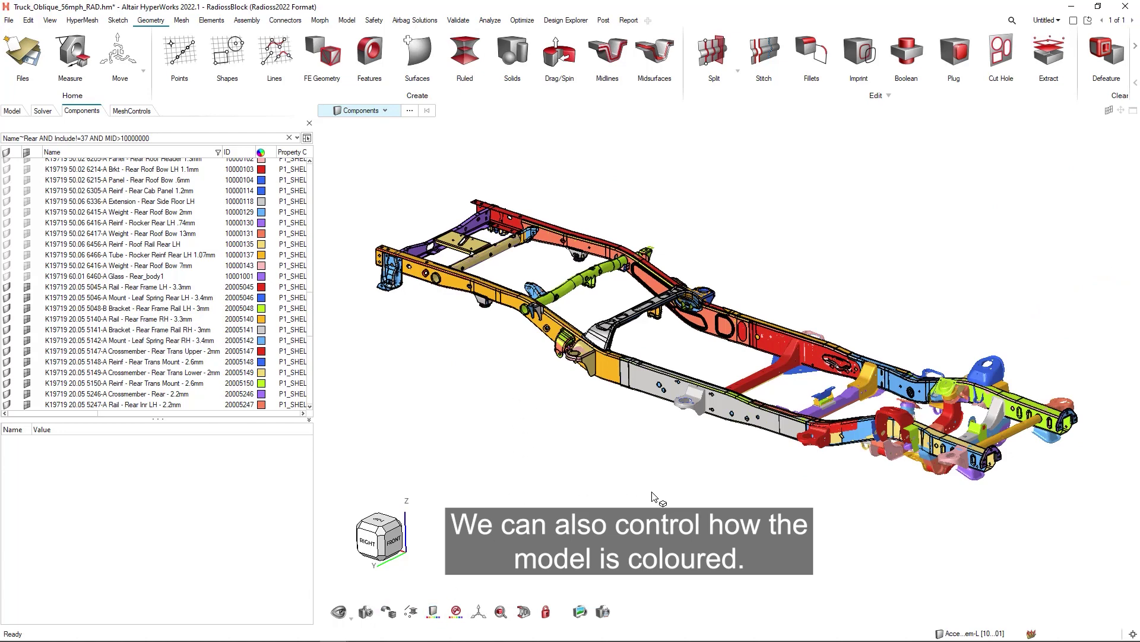
{"action": "left_click_drag", "start_coordinate": [790, 489], "coordinate": [796, 502], "text": "ctrl"}
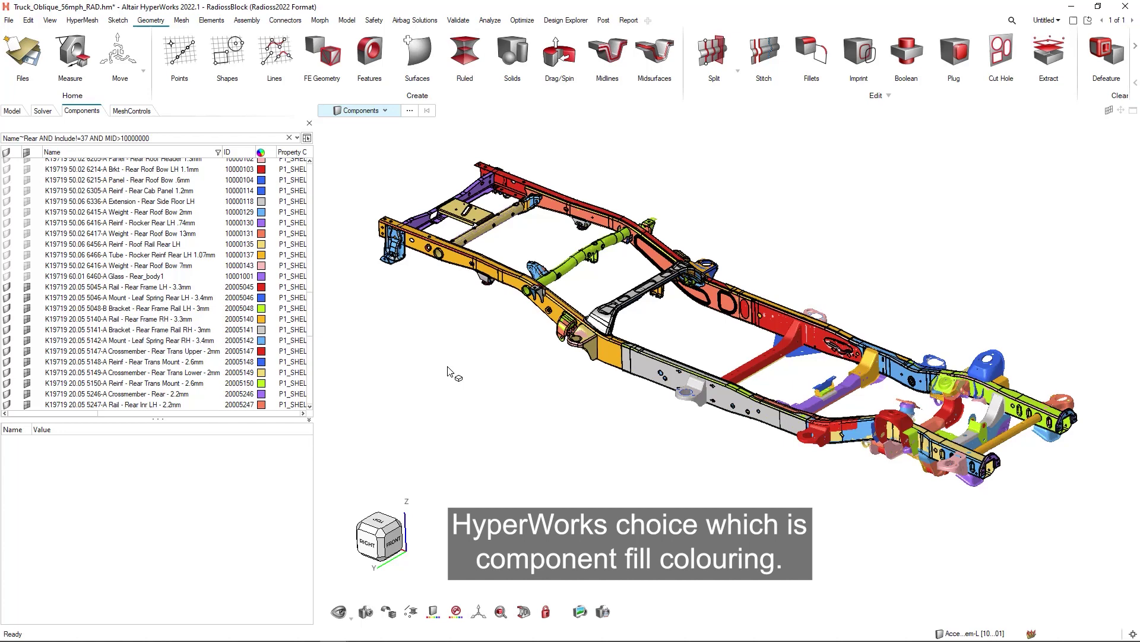
{"action": "left_click", "coordinate": [431, 614]}
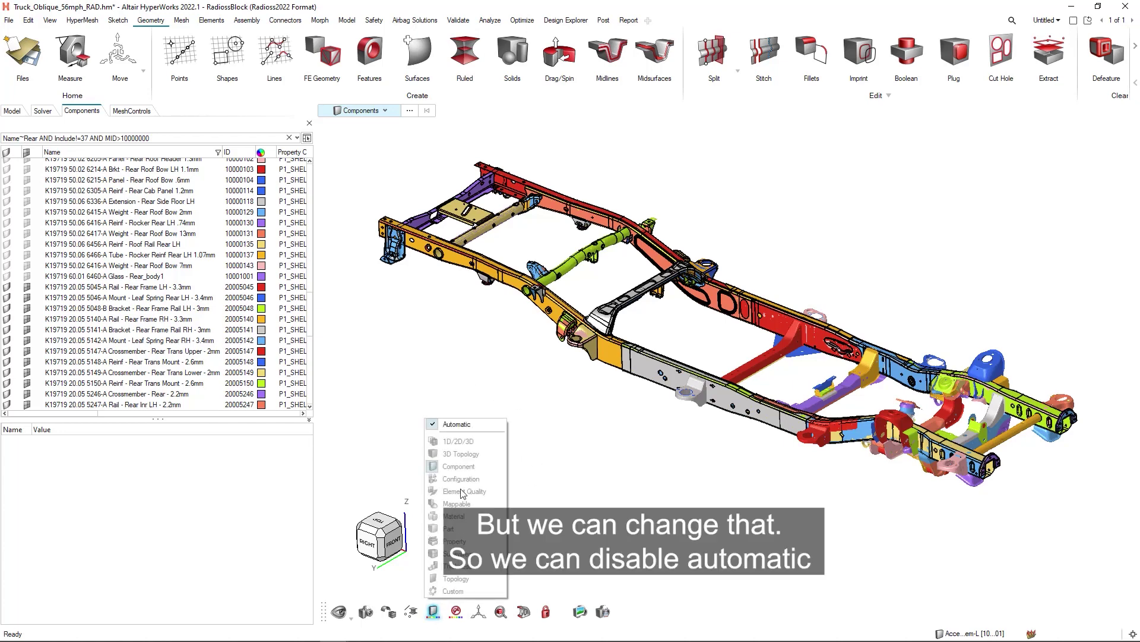
{"action": "left_click", "coordinate": [453, 425]}
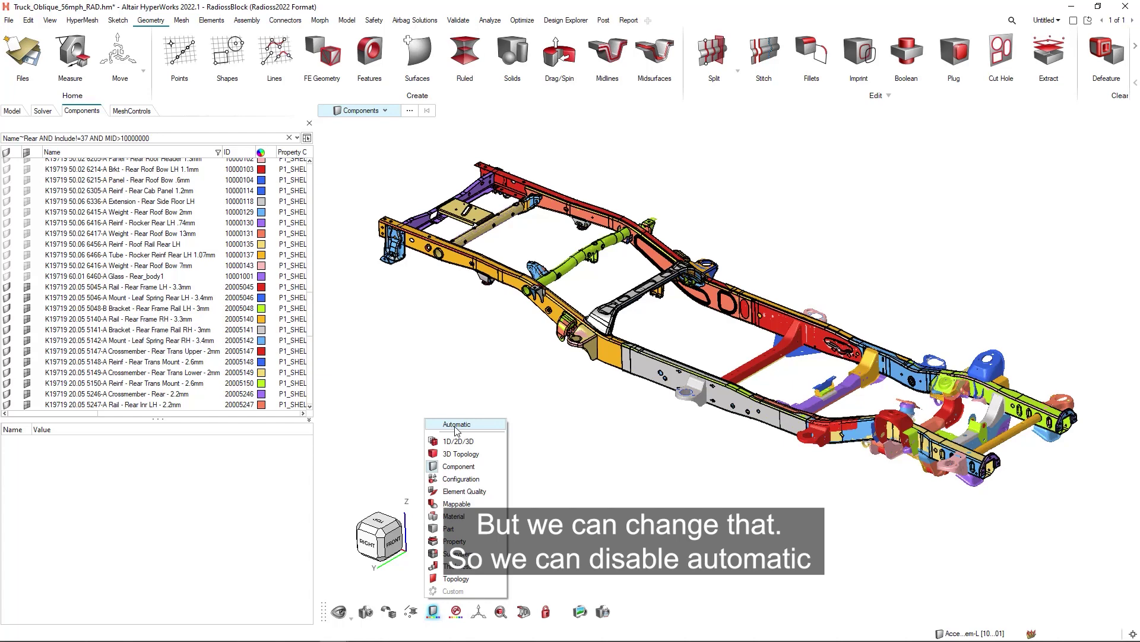
{"action": "left_click", "coordinate": [475, 516]}
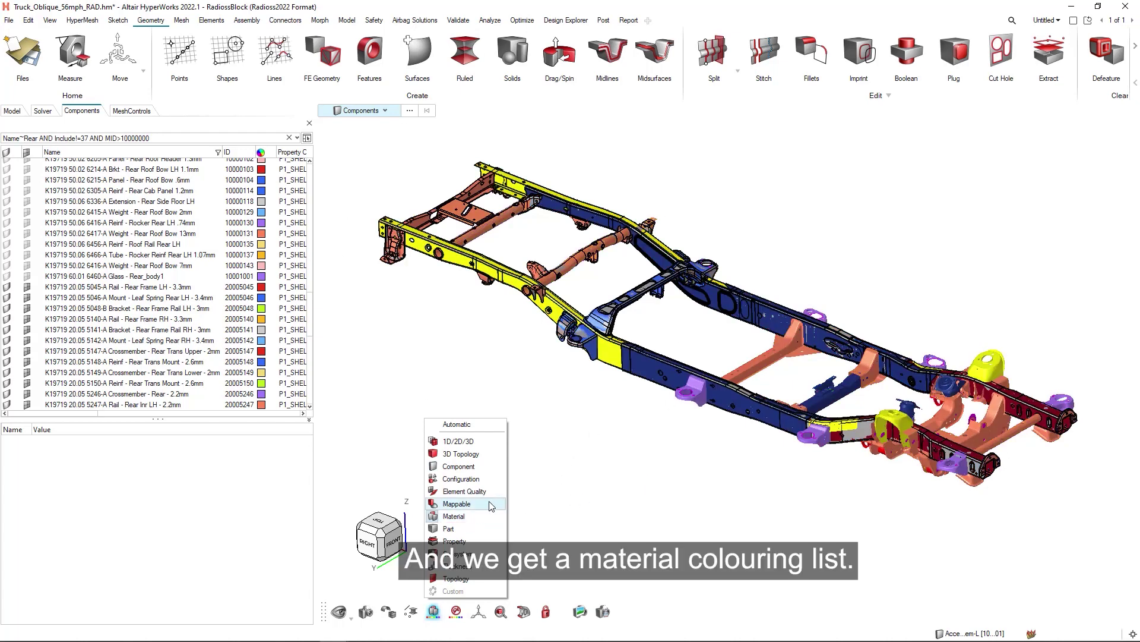
Step: Change the model colouring to Property and on to Thickness, and narrow the component browser
{"action": "left_click", "coordinate": [463, 542]}
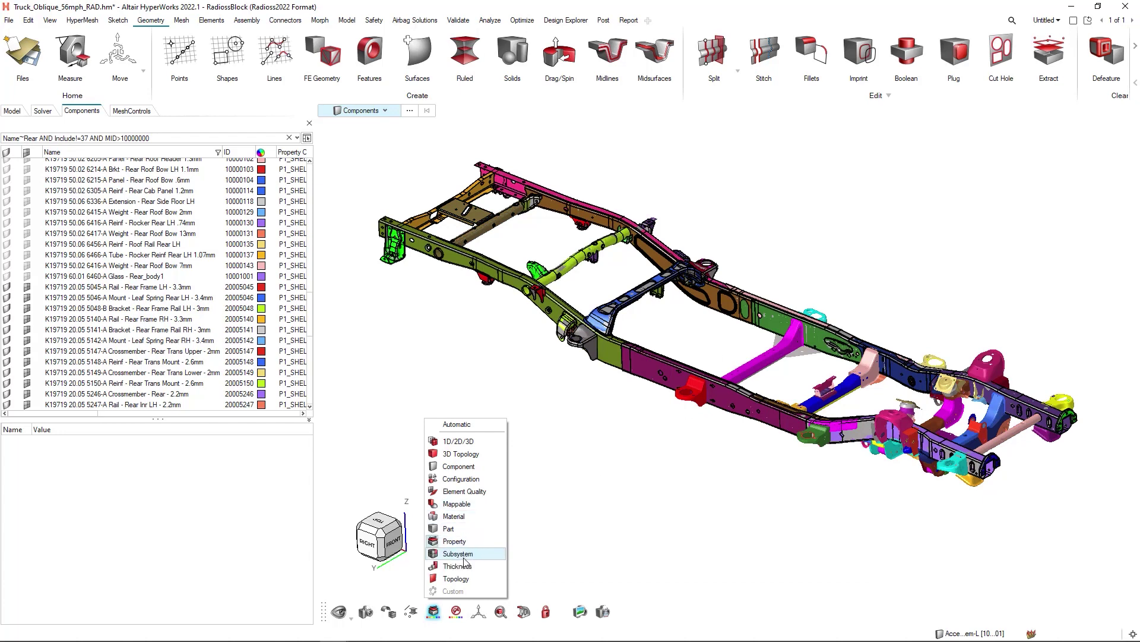
{"action": "left_click", "coordinate": [459, 565]}
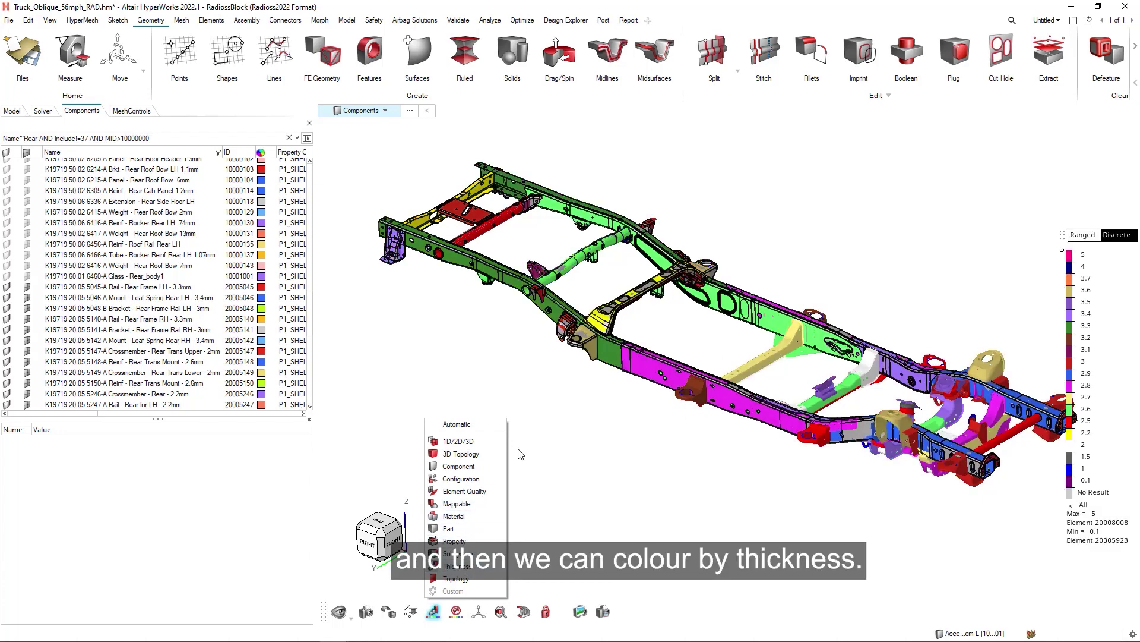
{"action": "middle_click_drag", "start_coordinate": [633, 450], "coordinate": [603, 444]}
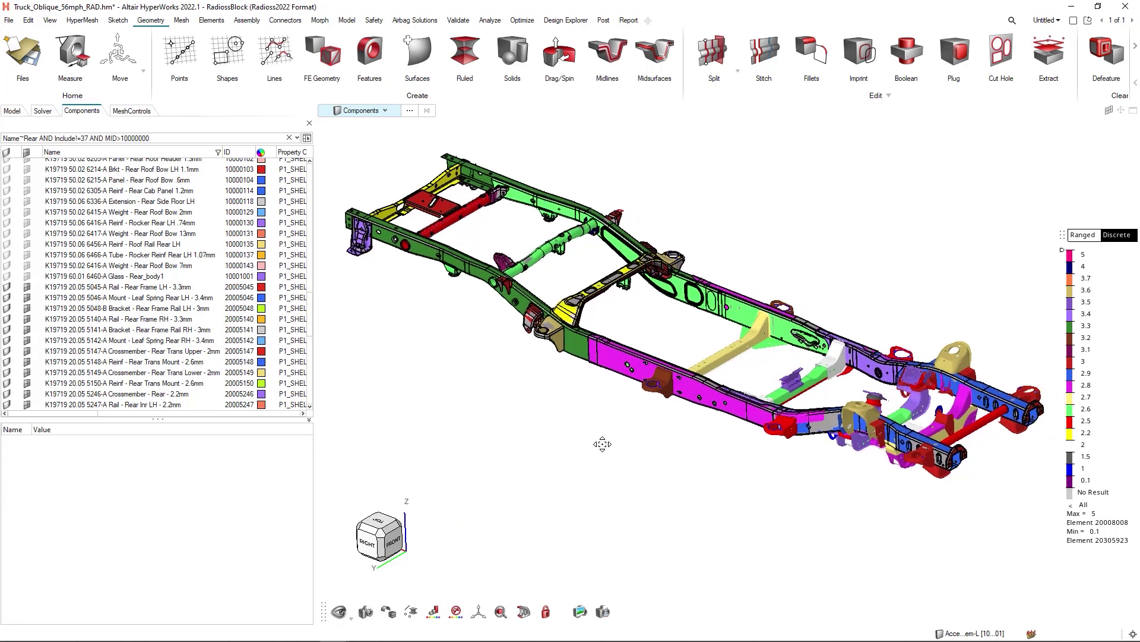
{"action": "left_click_drag", "start_coordinate": [316, 277], "coordinate": [245, 284]}
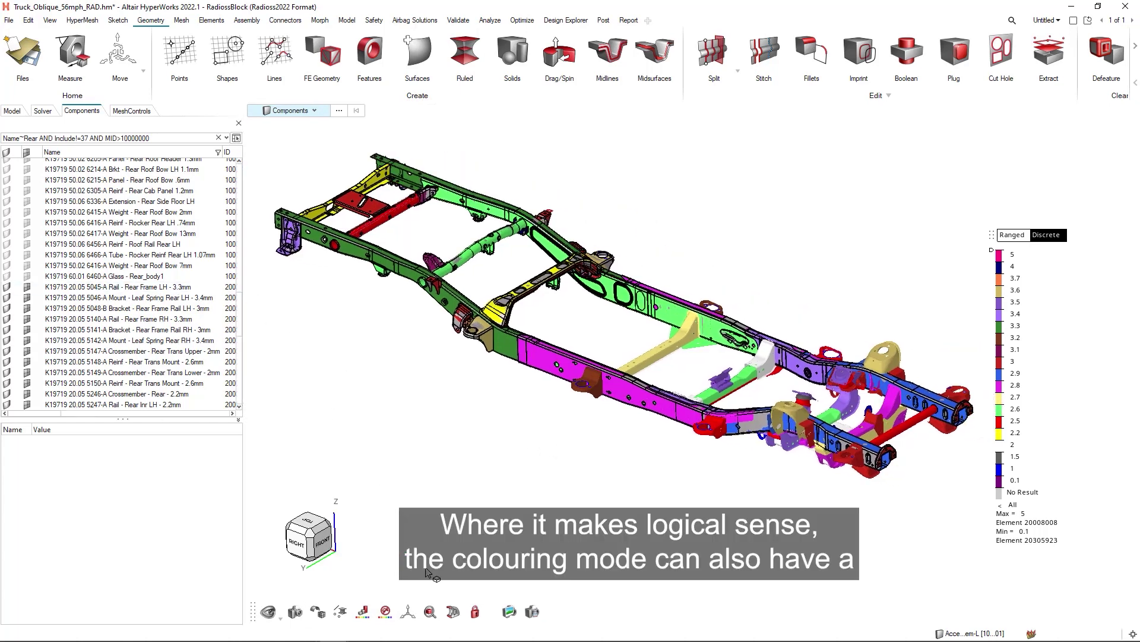
{"action": "right_click_drag", "start_coordinate": [604, 495], "coordinate": [584, 502]}
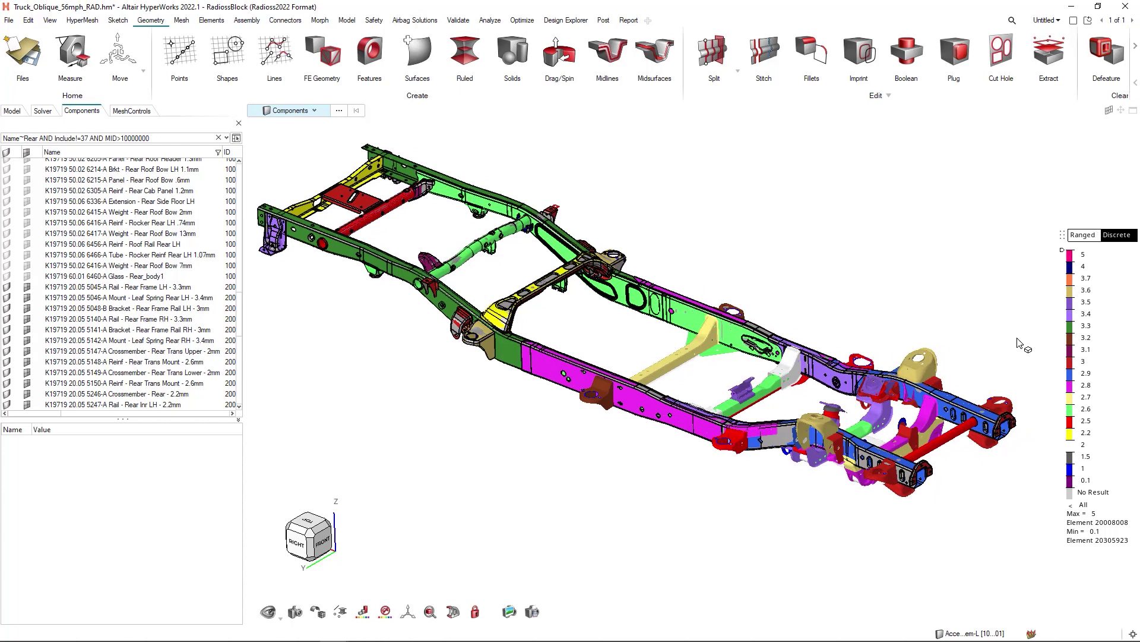
Step: Turn the geometry display off so only the frame's mesh is shown, and inspect the side rails and crossmembers up close
{"action": "middle_click_drag", "start_coordinate": [528, 496], "coordinate": [540, 504]}
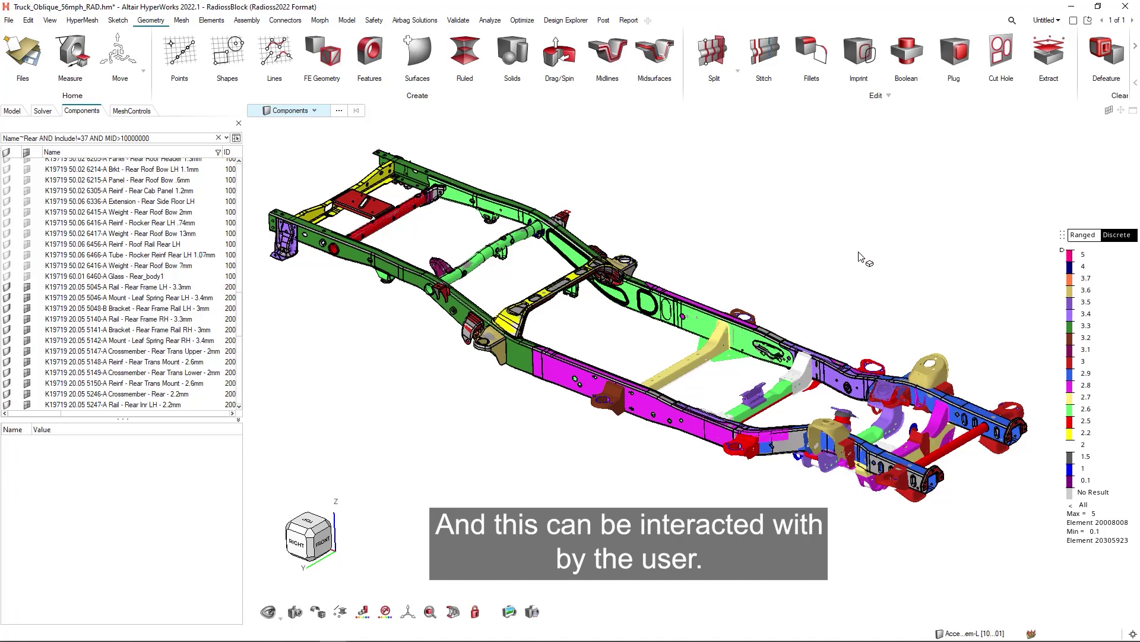
{"action": "key", "text": "e"}
{"action": "key", "text": "e"}
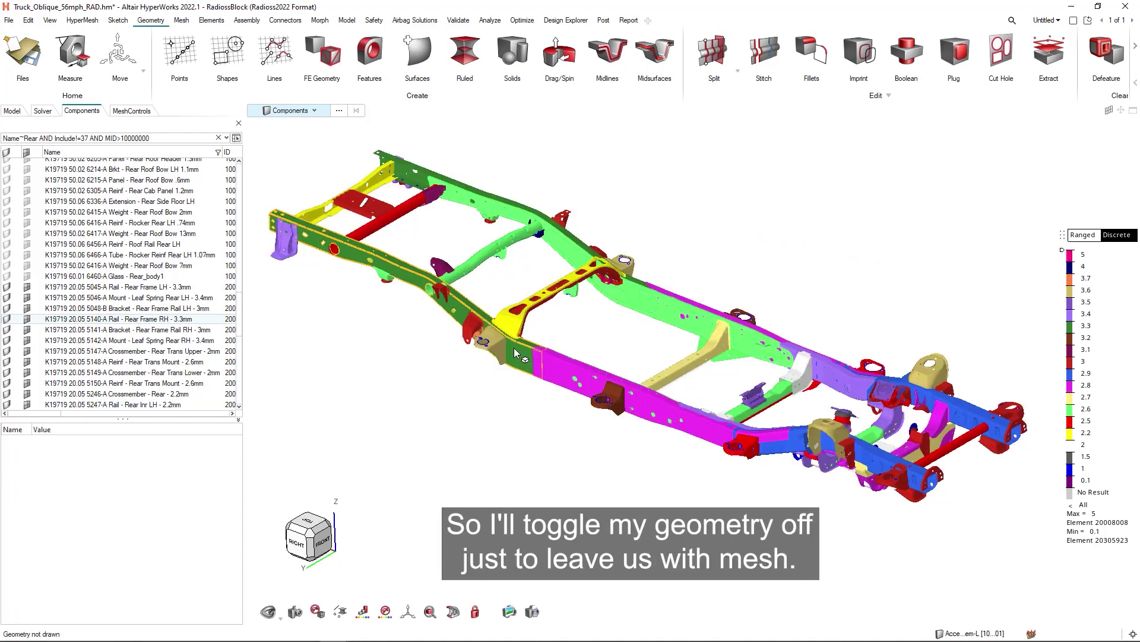
{"action": "scroll", "coordinate": [515, 347], "scroll_direction": "up", "scroll_amount": 8}
{"action": "right_click_drag", "start_coordinate": [660, 317], "coordinate": [592, 372]}
{"action": "scroll", "coordinate": [644, 348], "scroll_direction": "down", "scroll_amount": 3}
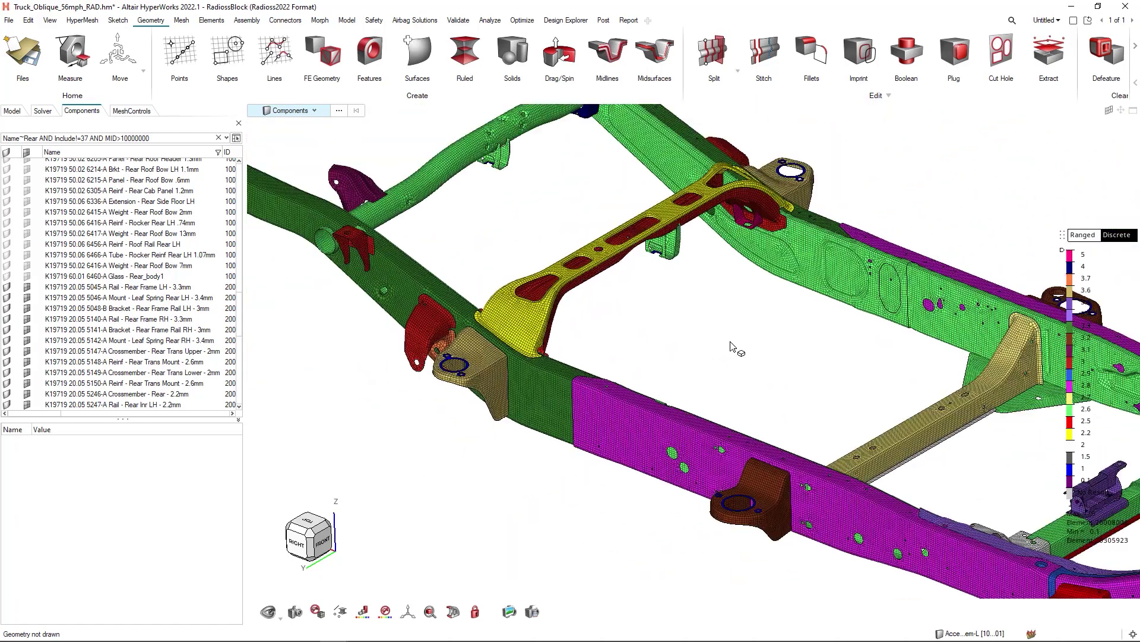
Step: Reposition the thickness legend, switch it to Ranged, and disable its Divergent colouring
{"action": "left_click_drag", "start_coordinate": [1062, 235], "coordinate": [1025, 134]}
{"action": "left_click", "coordinate": [1043, 136]}
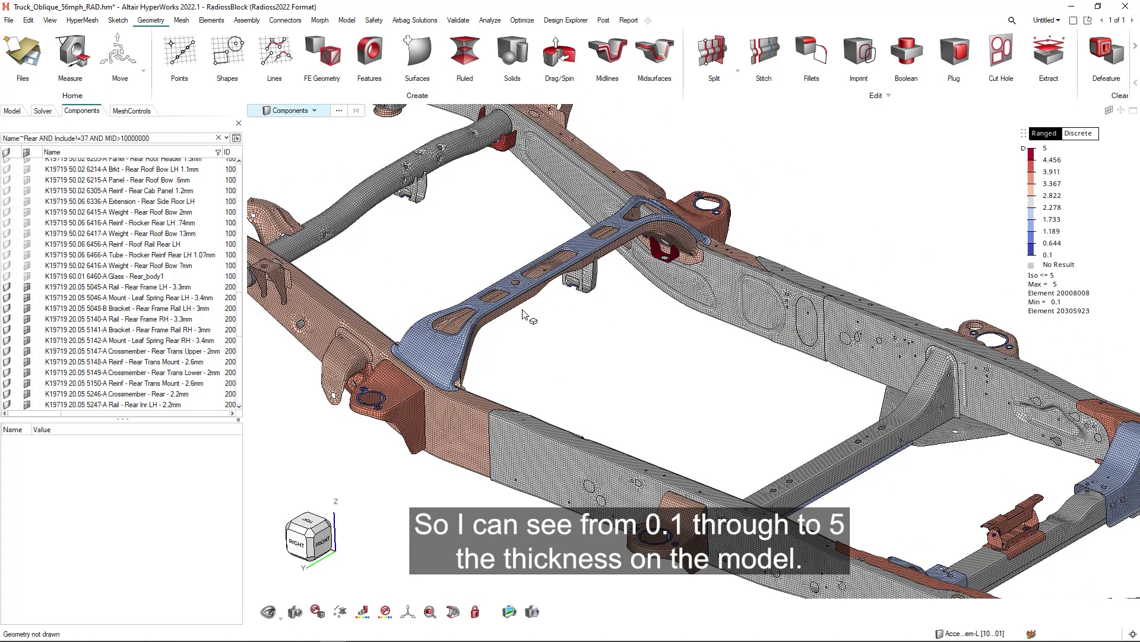
{"action": "right_click", "coordinate": [1053, 196]}
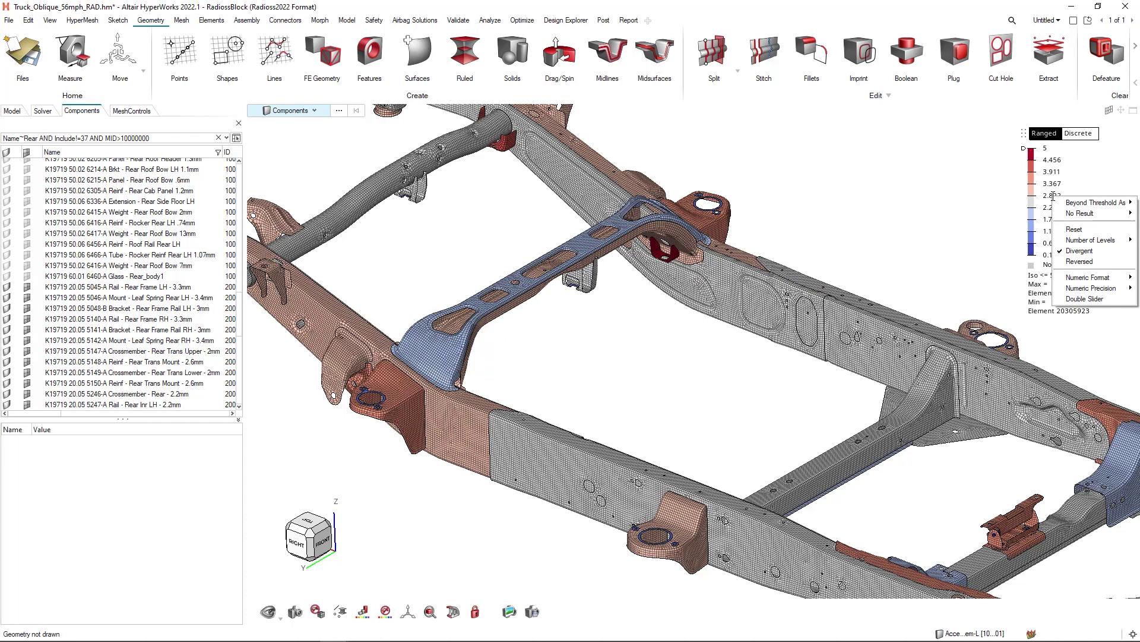
{"action": "left_click", "coordinate": [1080, 251]}
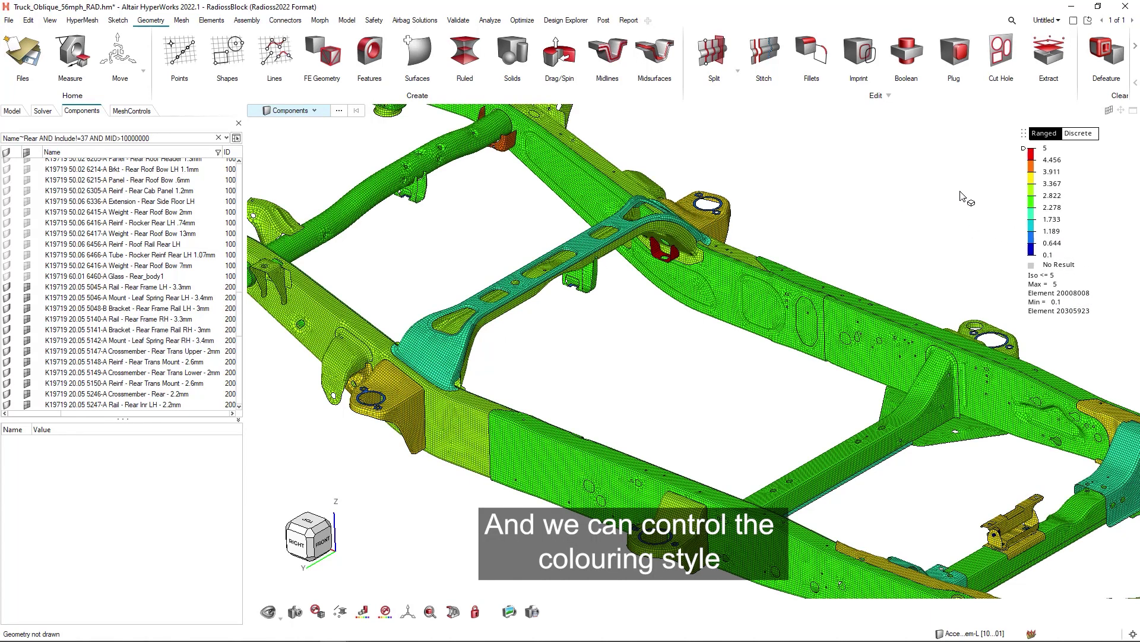
Step: Lower the thickness legend's iso threshold to about 2.6, raise it to about 4.7, and set the legend maximum to 2
{"action": "left_click_drag", "start_coordinate": [1027, 149], "coordinate": [1026, 201]}
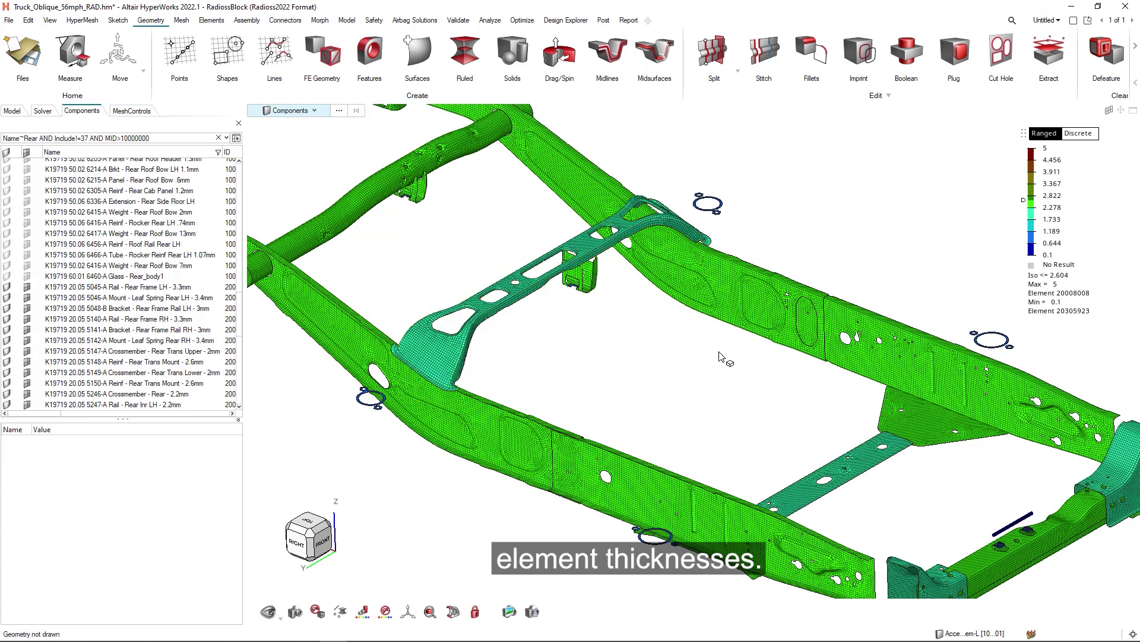
{"action": "mouse_move", "coordinate": [1022, 203]}
{"action": "left_mouse_down"}
{"action": "mouse_move", "coordinate": [1021, 168]}
{"action": "mouse_move", "coordinate": [1025, 196]}
{"action": "mouse_move", "coordinate": [1041, 155]}
{"action": "left_mouse_up"}
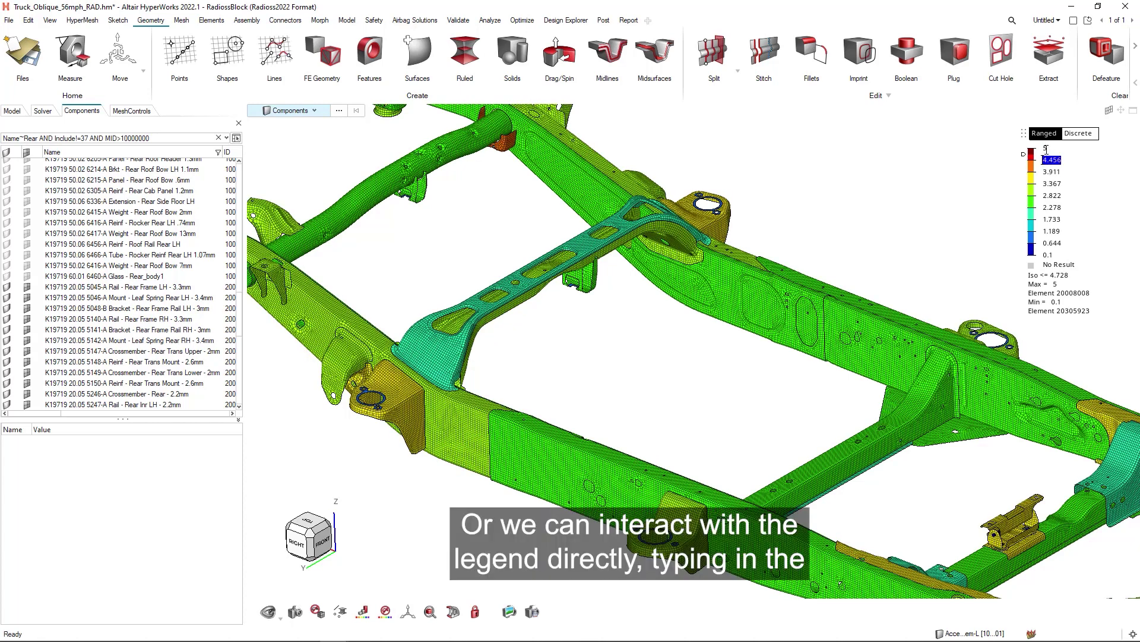
{"action": "left_click", "coordinate": [1046, 148]}
{"action": "type", "text": "2"}
{"action": "key", "text": "Return"}
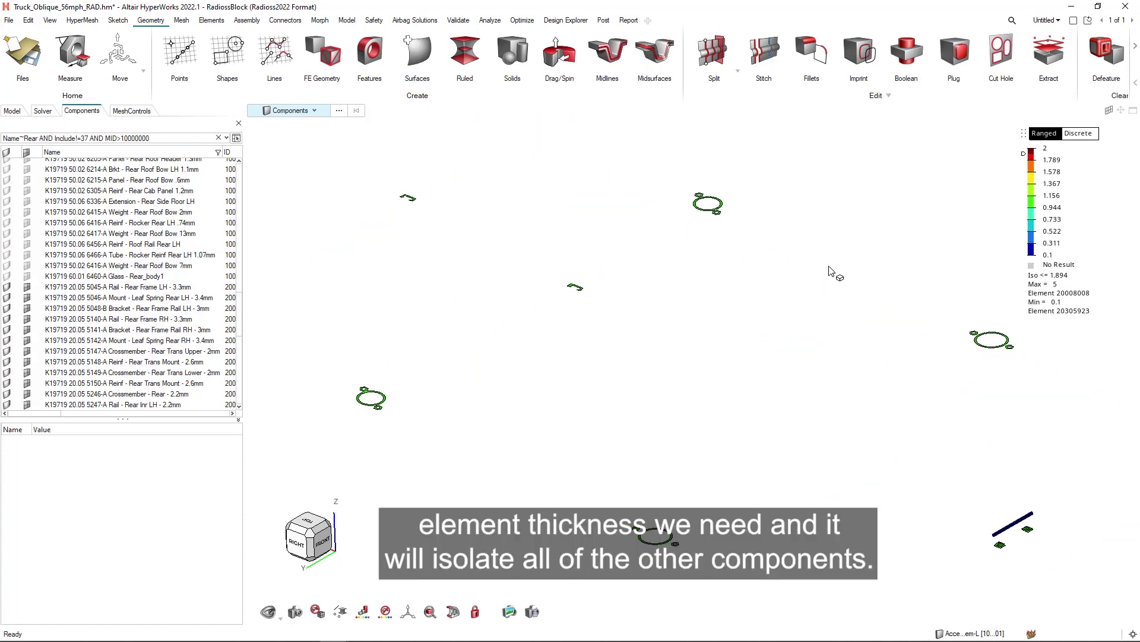
Step: Change the frame's colouring to Element Quality and back to Automatic
{"action": "scroll", "coordinate": [831, 270], "scroll_direction": "down", "scroll_amount": 5}
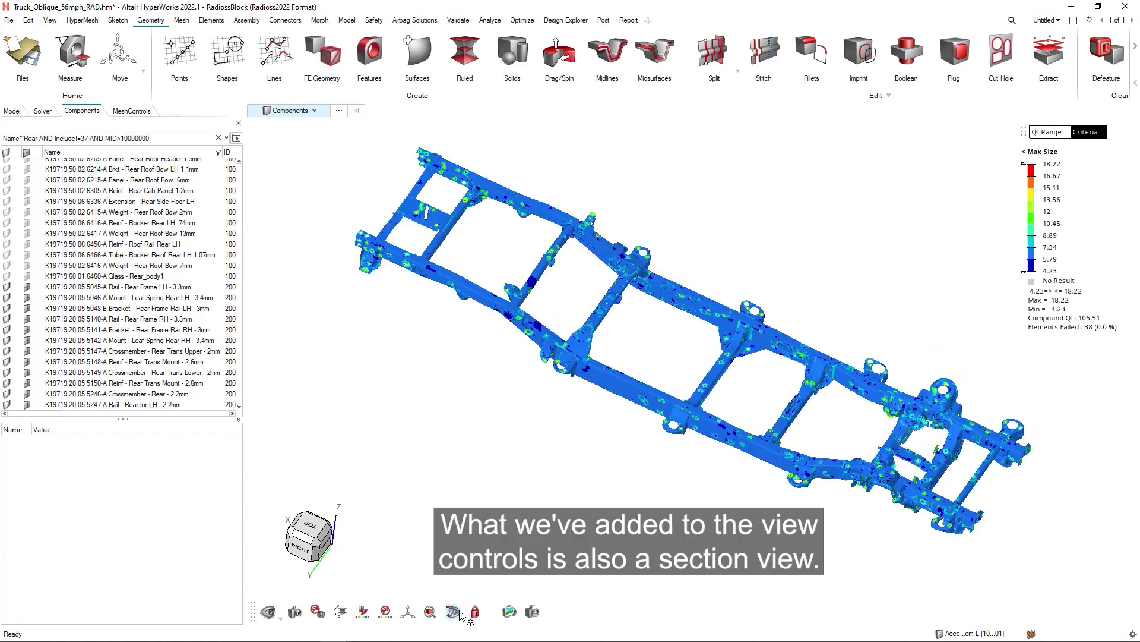
{"action": "left_click", "coordinate": [363, 611]}
{"action": "left_click", "coordinate": [386, 426]}
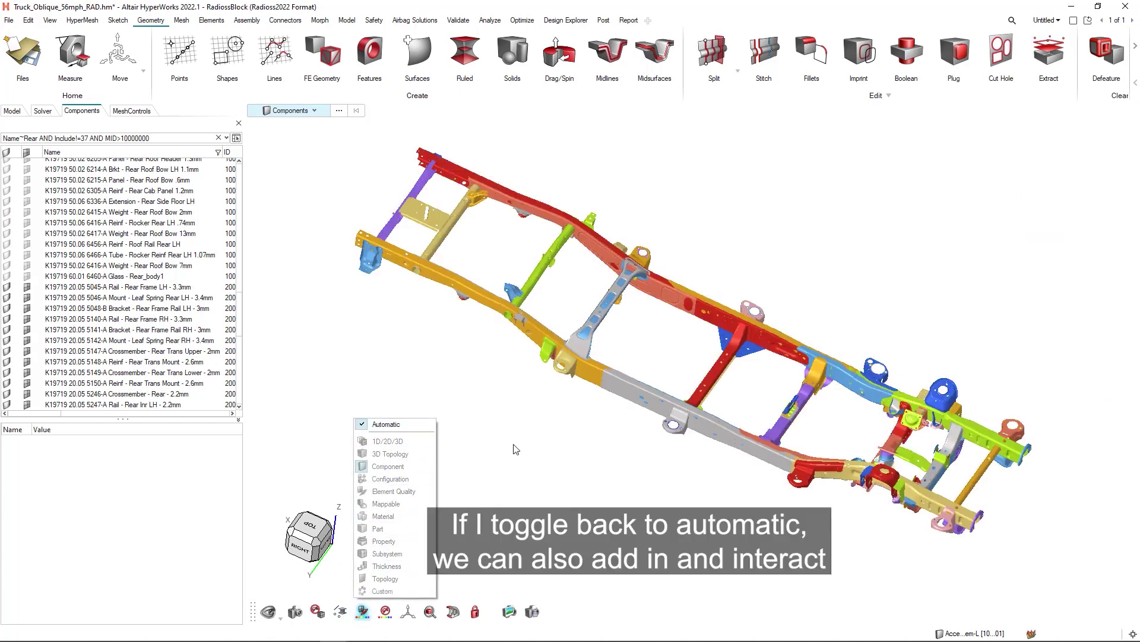
Step: Enable the saved Vehicle_Y section cut on the frame model and turn the Vehicle_Z cut off
{"action": "left_click_drag", "start_coordinate": [511, 442], "coordinate": [504, 407], "text": "ctrl"}
{"action": "left_click", "coordinate": [452, 611]}
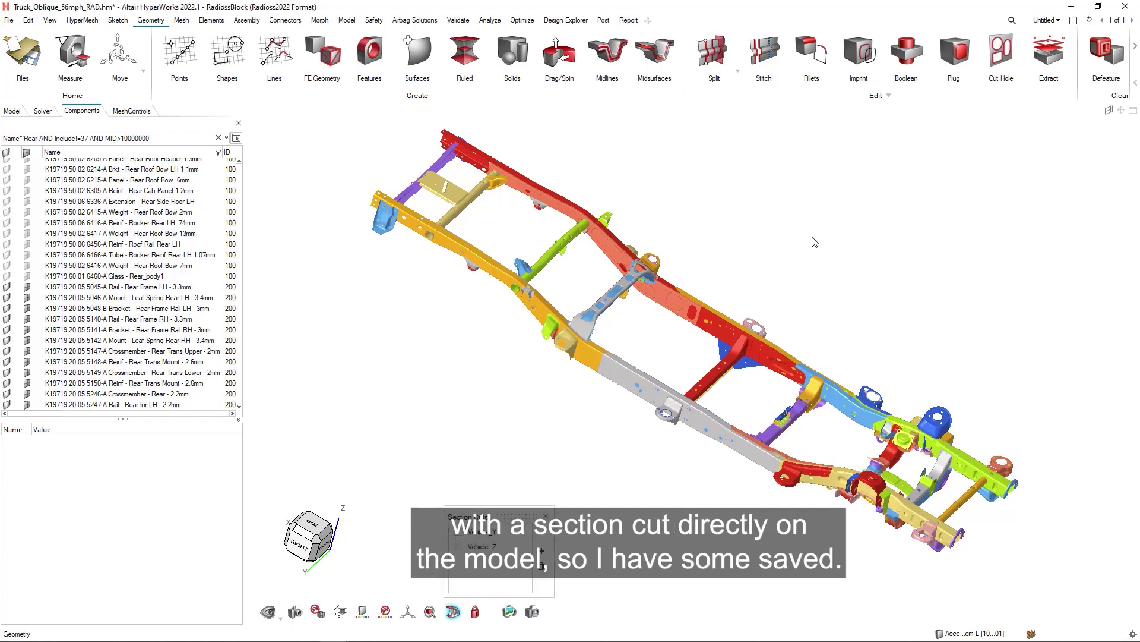
{"action": "left_click_drag", "start_coordinate": [635, 387], "coordinate": [620, 377], "text": "ctrl"}
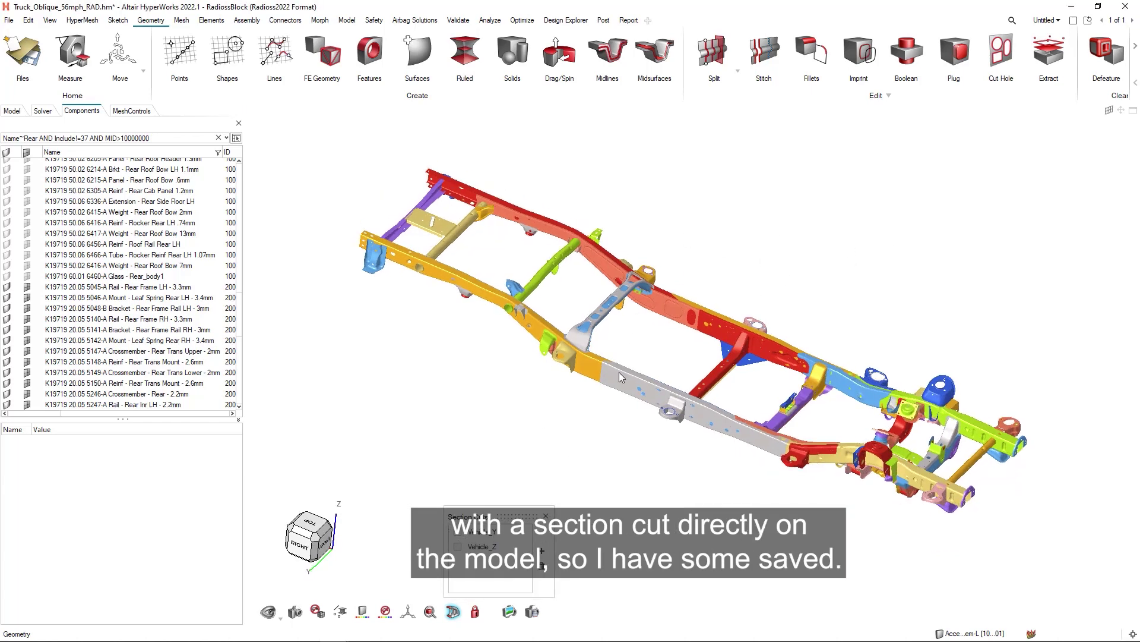
{"action": "left_click", "coordinate": [458, 531]}
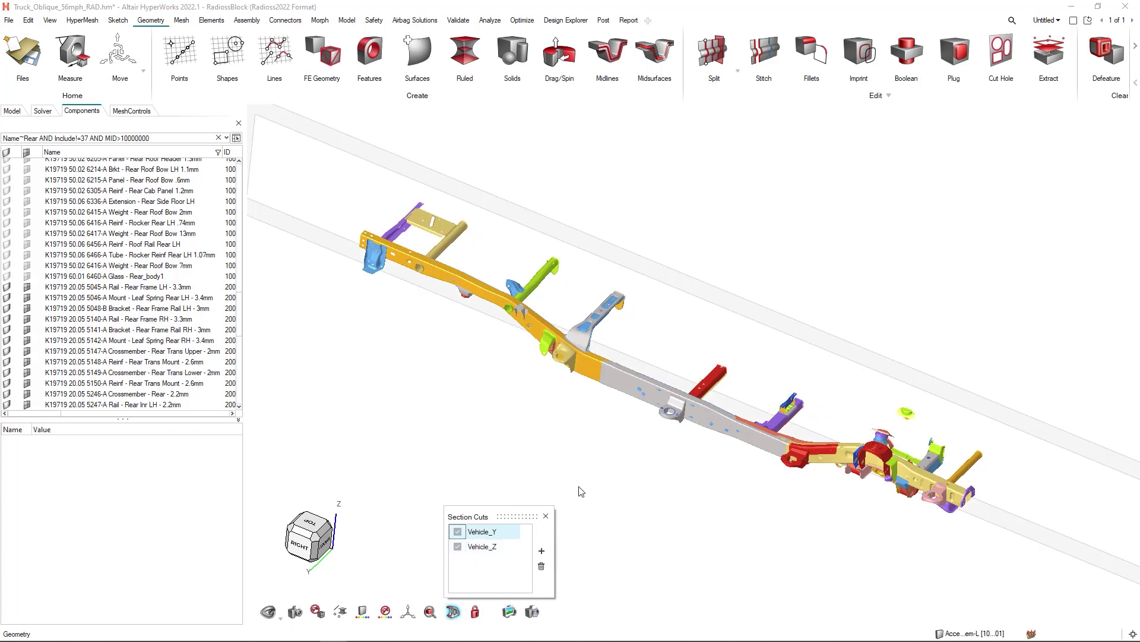
{"action": "left_click", "coordinate": [458, 546]}
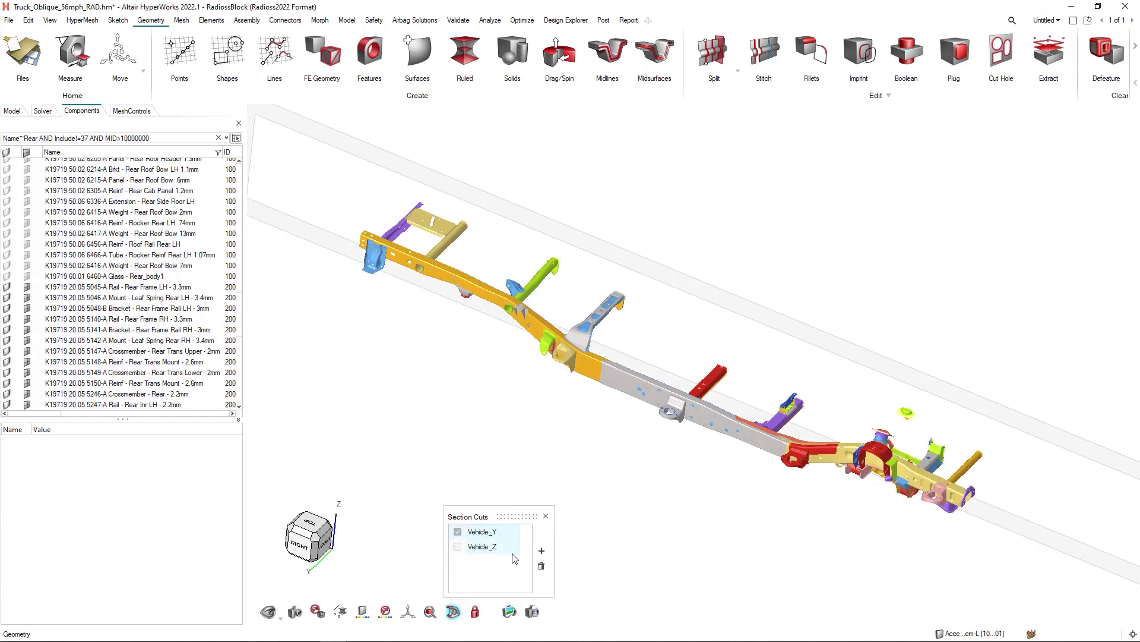
Step: Add a new section cut in the X direction and move it through the frame to X 1187.71
{"action": "left_click", "coordinate": [541, 551]}
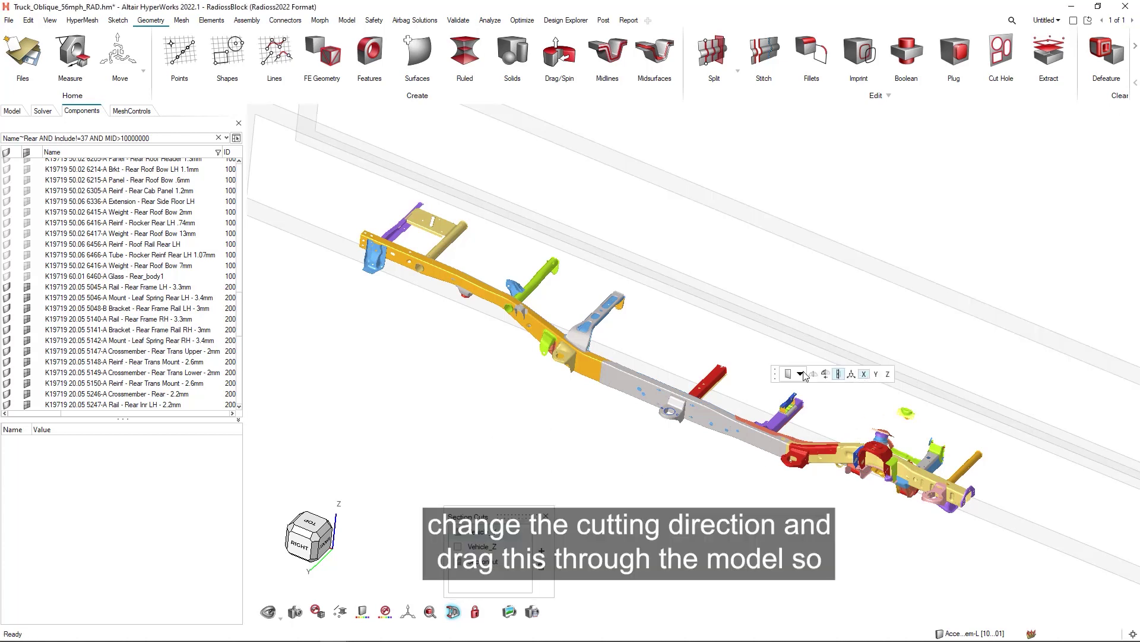
{"action": "left_click", "coordinate": [864, 374]}
{"action": "left_click_drag", "start_coordinate": [928, 401], "coordinate": [778, 398]}
{"action": "scroll", "coordinate": [778, 398], "scroll_direction": "up", "scroll_amount": 6}
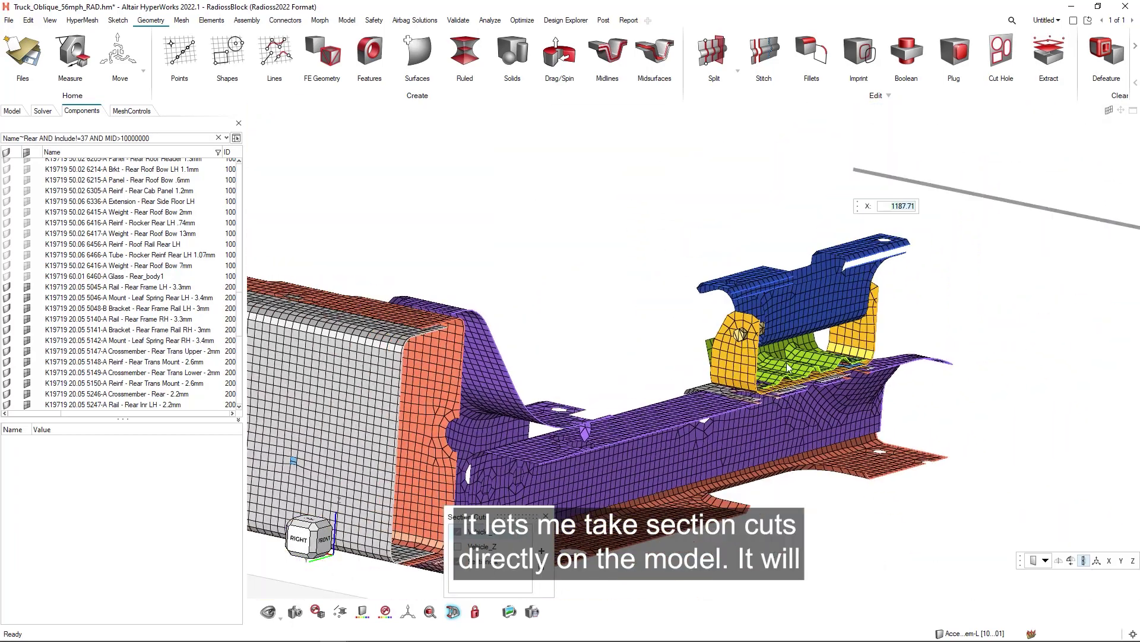
{"action": "middle_click_drag", "start_coordinate": [788, 367], "coordinate": [846, 417]}
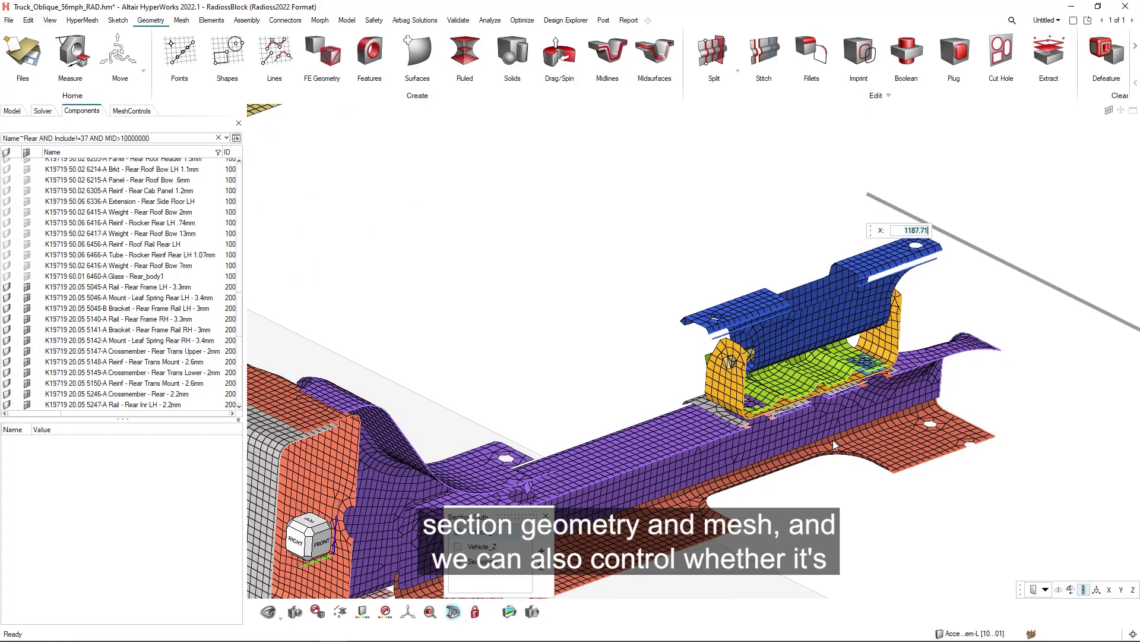
Step: Stop the section cut from cropping element edges so it shows full elements around the crossmember bracket
{"action": "left_click", "coordinate": [1087, 590]}
{"action": "scroll", "coordinate": [812, 396], "scroll_direction": "up", "scroll_amount": 2}
{"action": "middle_click_drag", "start_coordinate": [755, 425], "coordinate": [762, 468]}
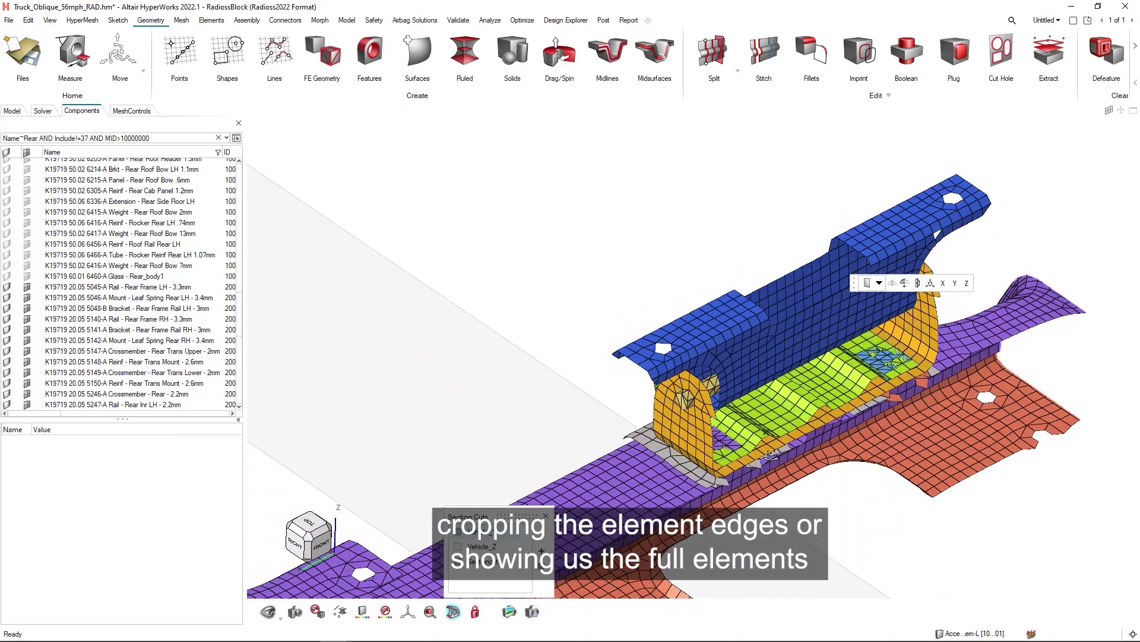